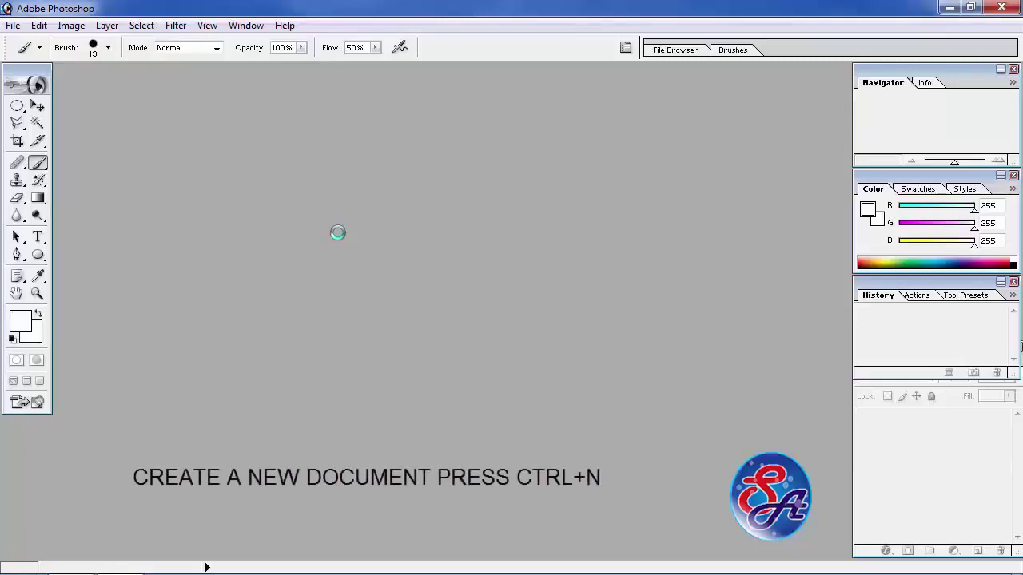
Create a new document from the 1024 x 768 preset and maximize its window
{"action": "key", "text": "ctrl+n"}
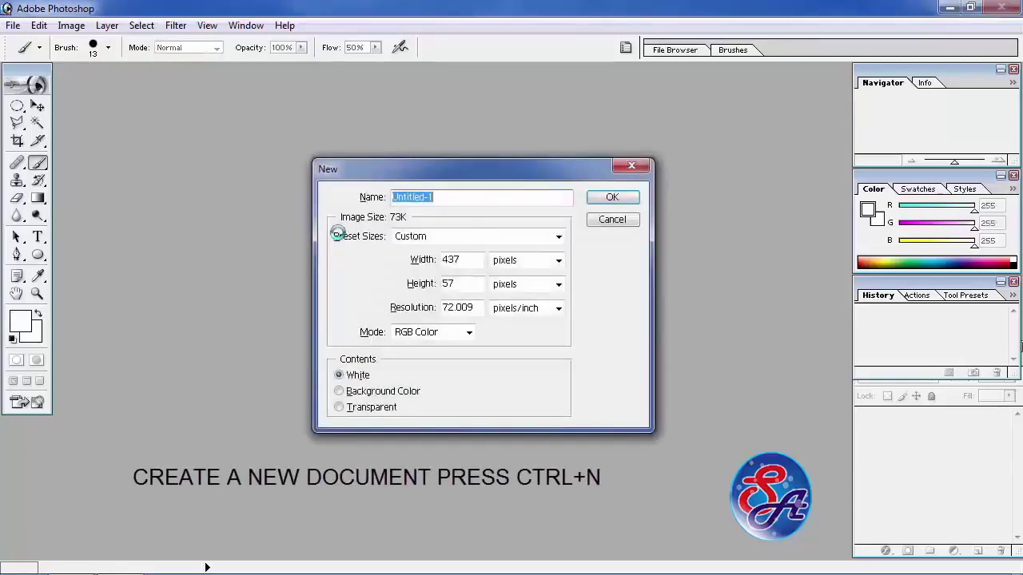
{"action": "left_click", "coordinate": [441, 237]}
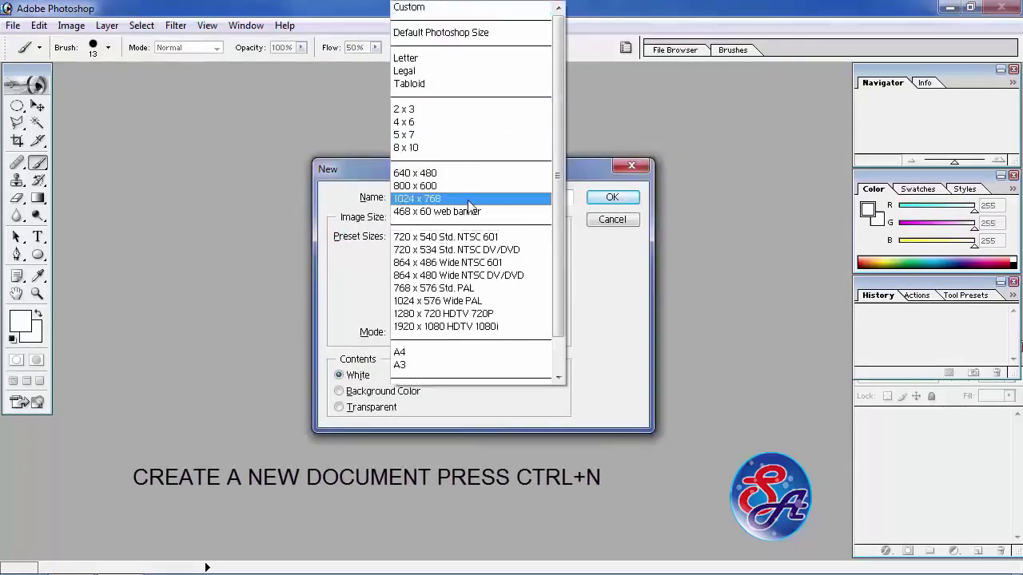
{"action": "left_click", "coordinate": [424, 199]}
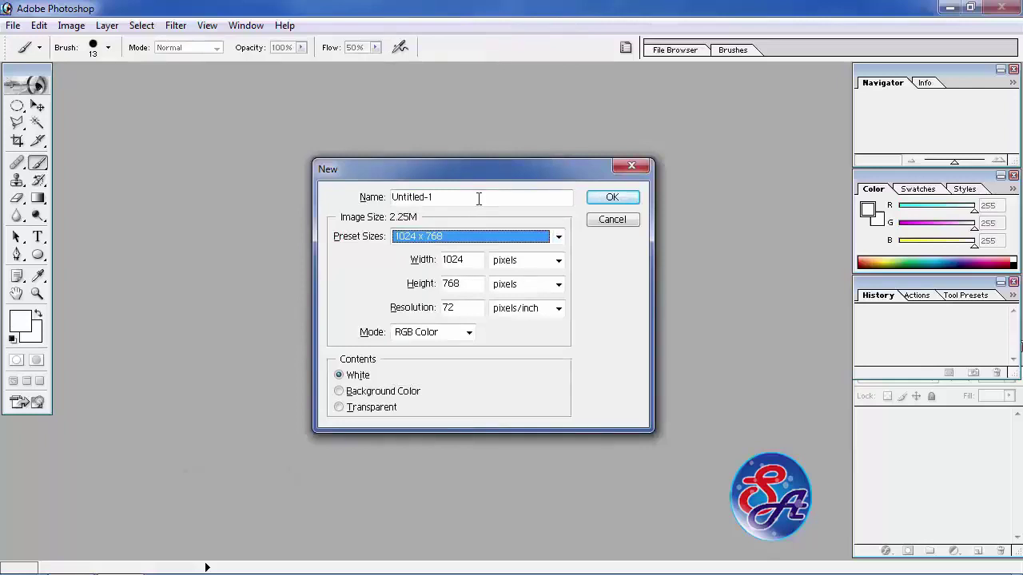
{"action": "left_click", "coordinate": [612, 198]}
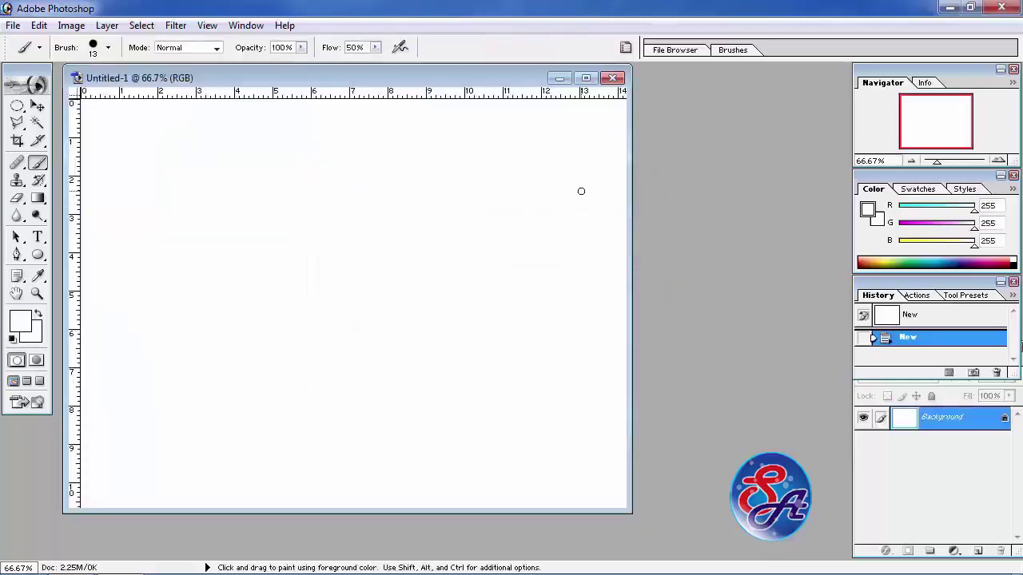
{"action": "left_click", "coordinate": [585, 78]}
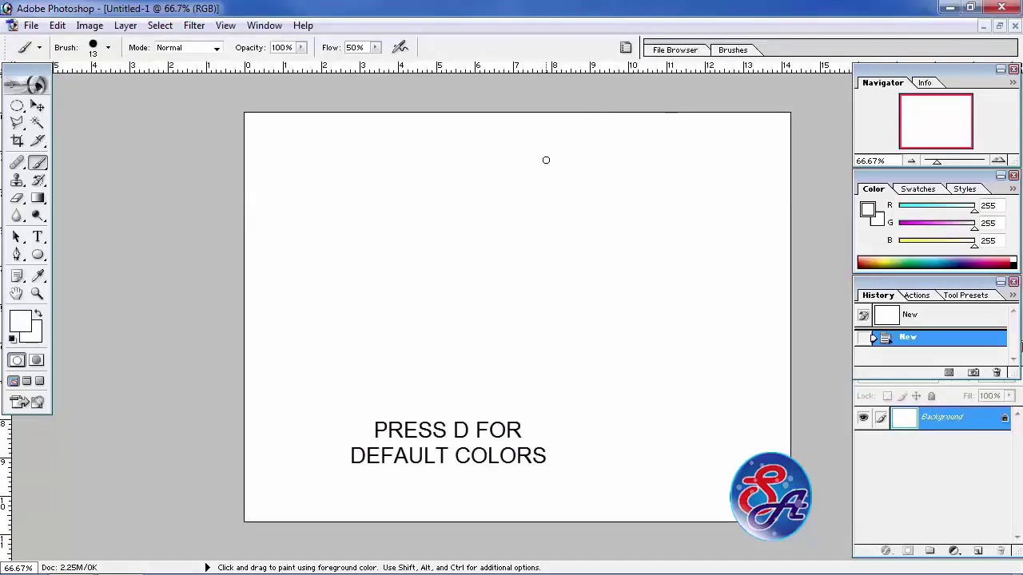
Reset colours to default black and white and render Clouds across the canvas
{"action": "key", "text": "d"}
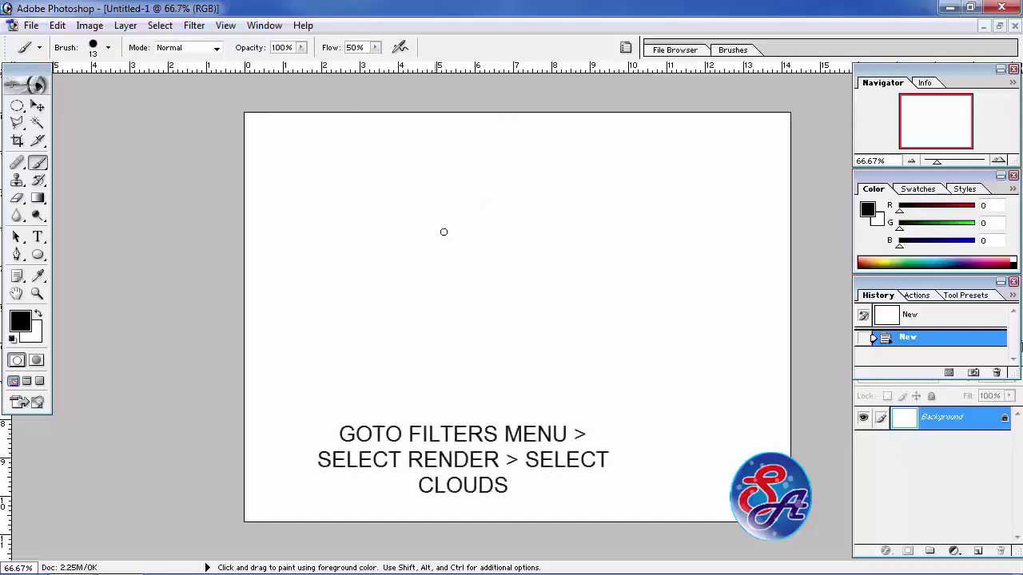
{"action": "left_click", "coordinate": [194, 25]}
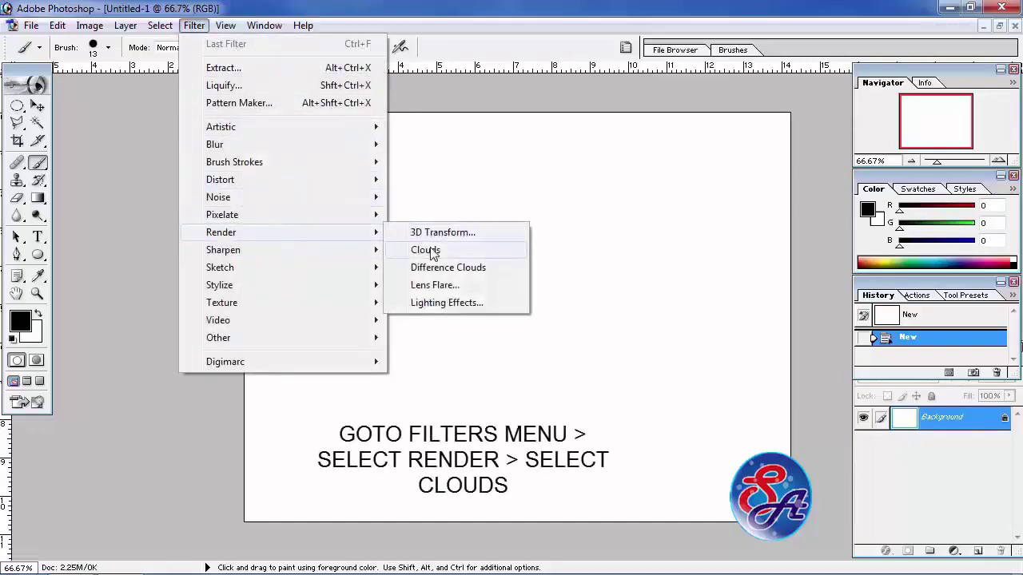
{"action": "left_click", "coordinate": [429, 251]}
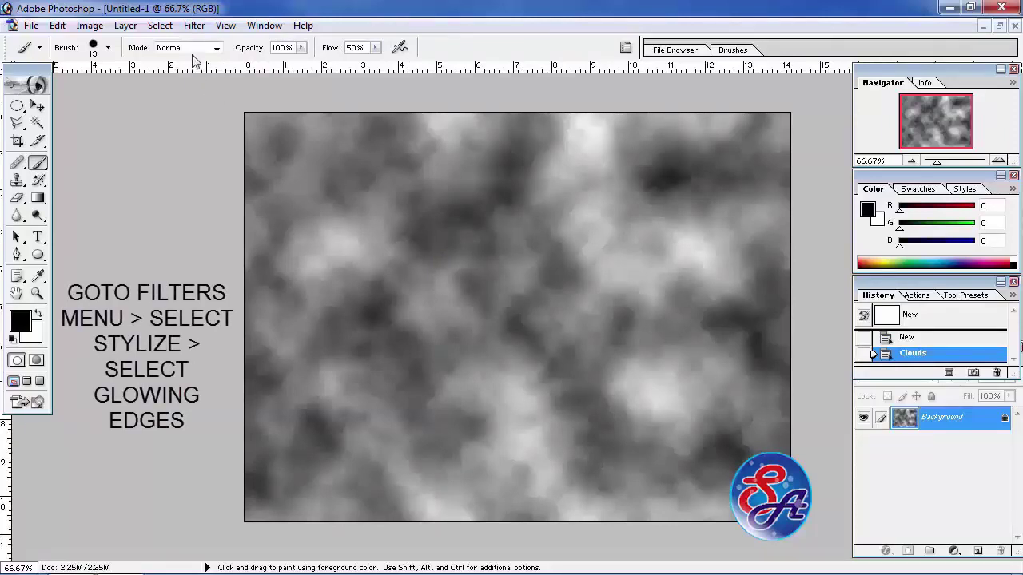
Apply Glowing Edges with edge width 3, brightness 20 and smoothness 15
{"action": "left_click", "coordinate": [192, 29]}
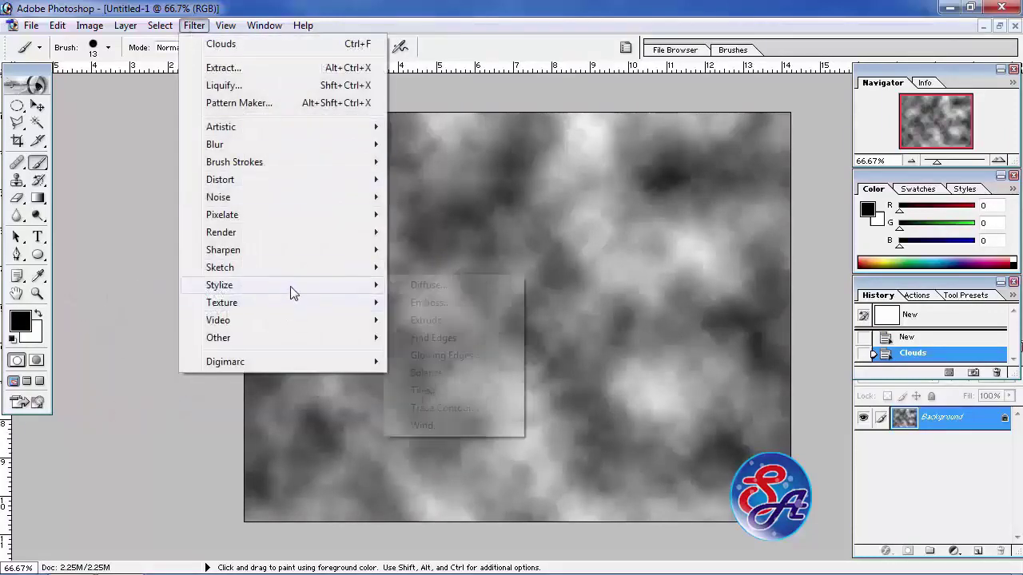
{"action": "mouse_move", "coordinate": [219, 286]}
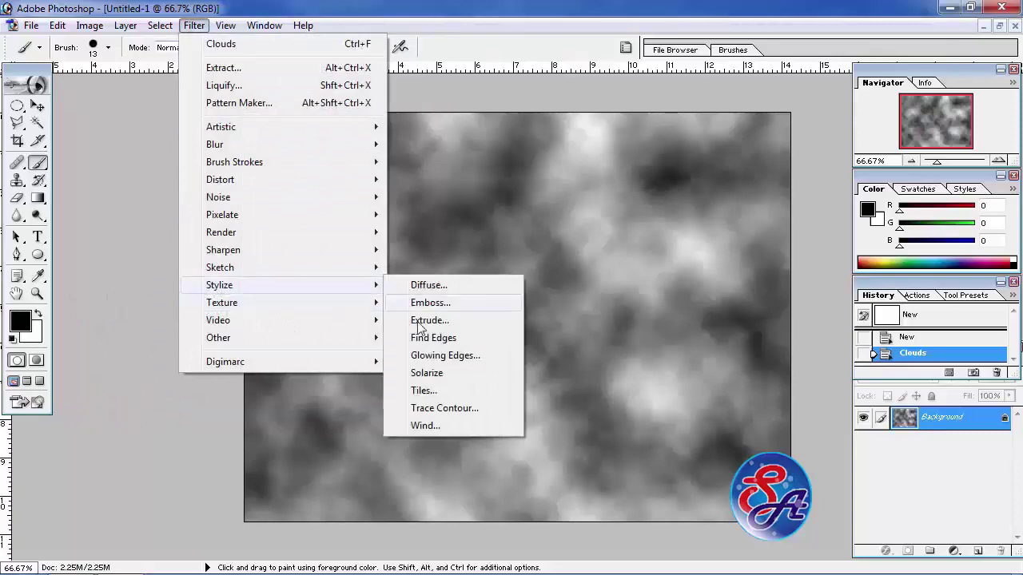
{"action": "left_click", "coordinate": [437, 355]}
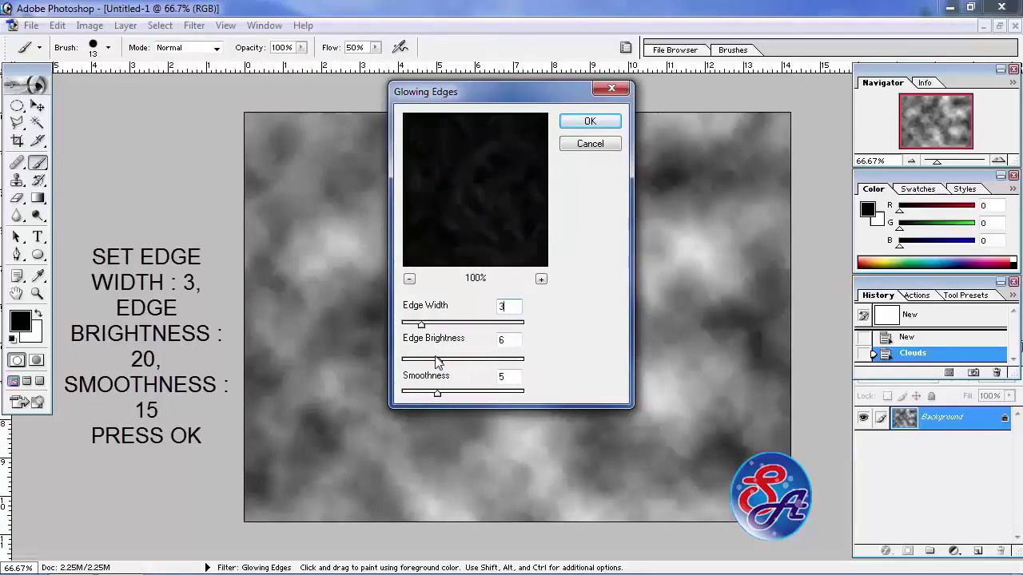
{"action": "type", "text": "3"}
{"action": "key", "text": "Tab"}
{"action": "type", "text": "2"}
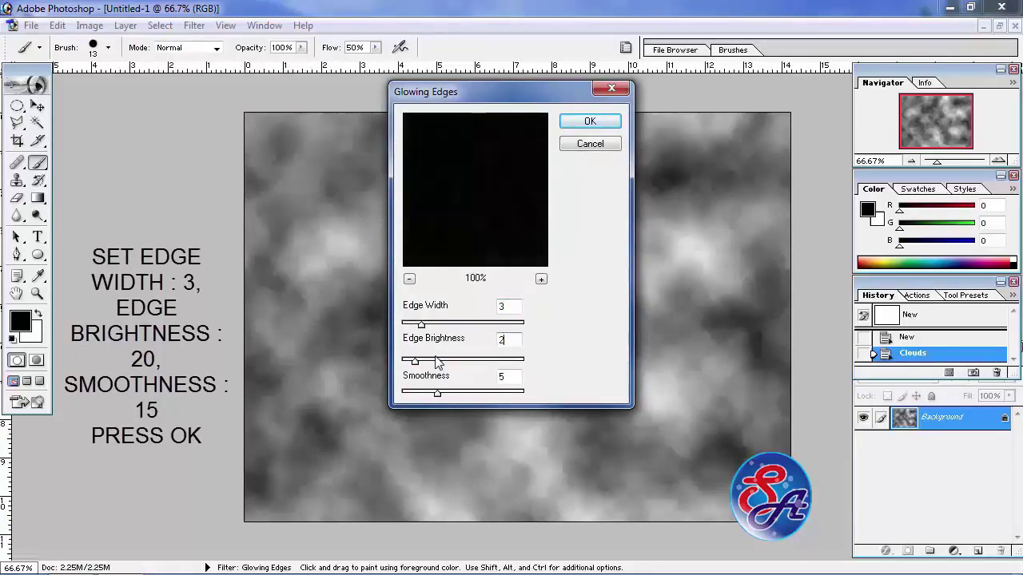
{"action": "type", "text": "0"}
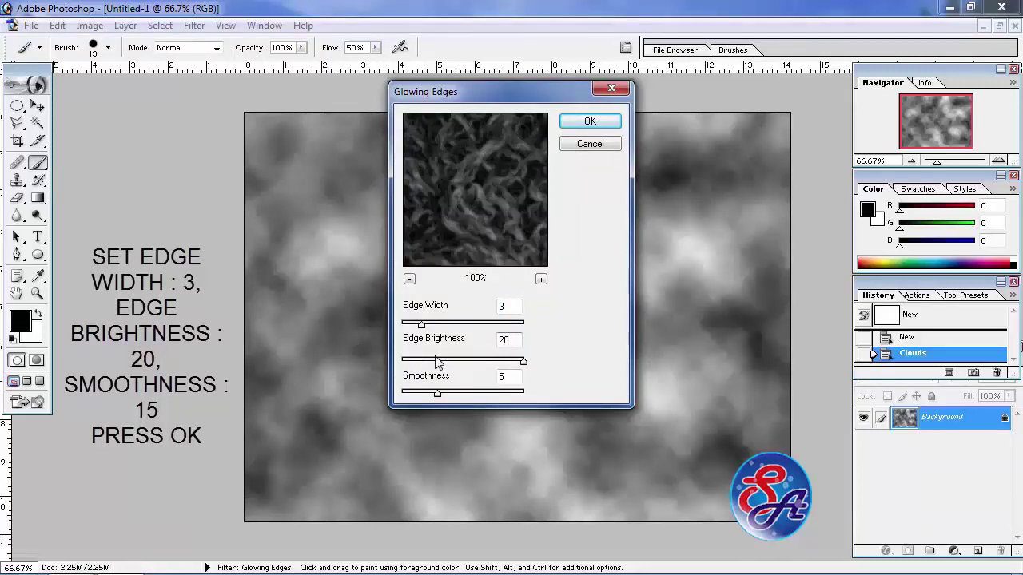
{"action": "key", "text": "Tab"}
{"action": "type", "text": "15"}
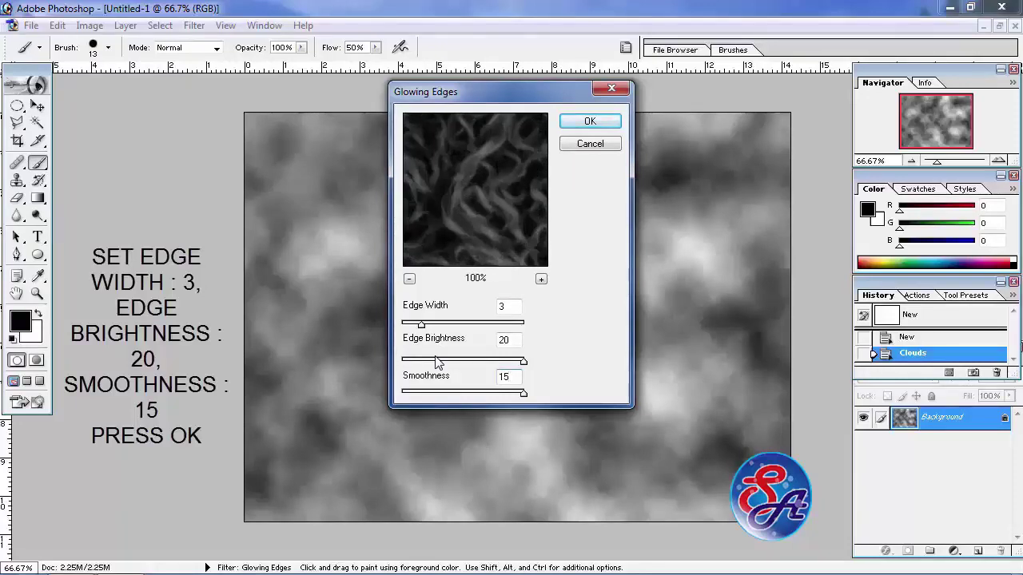
{"action": "left_click", "coordinate": [606, 130]}
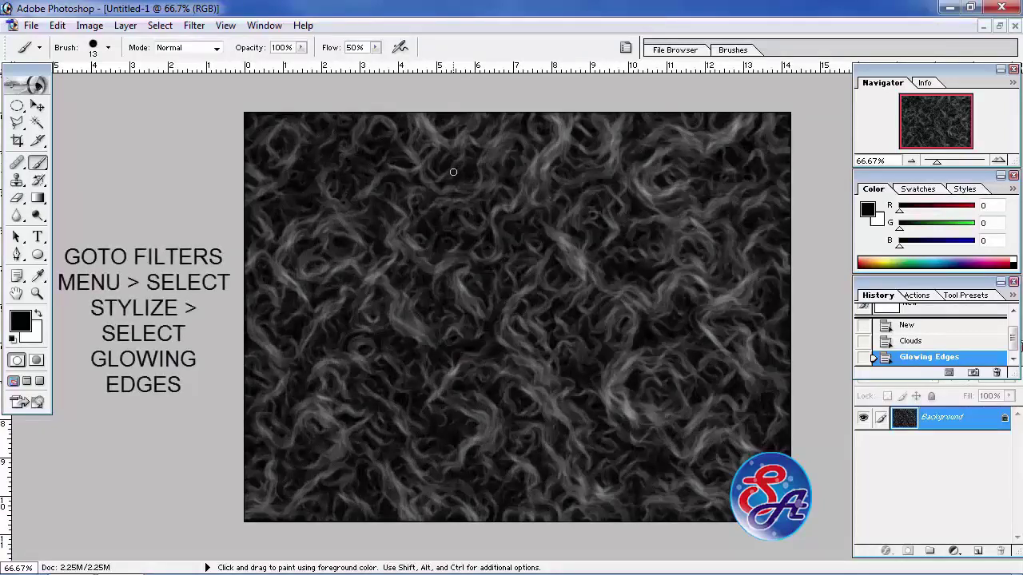
Reapply Glowing Edges with edge width 1, keeping brightness 20 and smoothness 15
{"action": "left_click", "coordinate": [195, 24]}
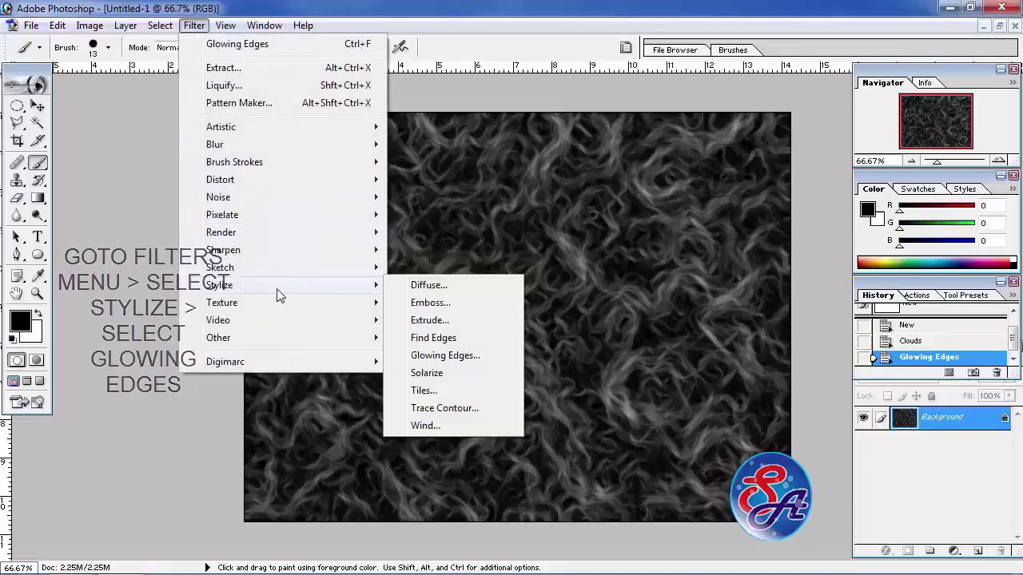
{"action": "mouse_move", "coordinate": [220, 286]}
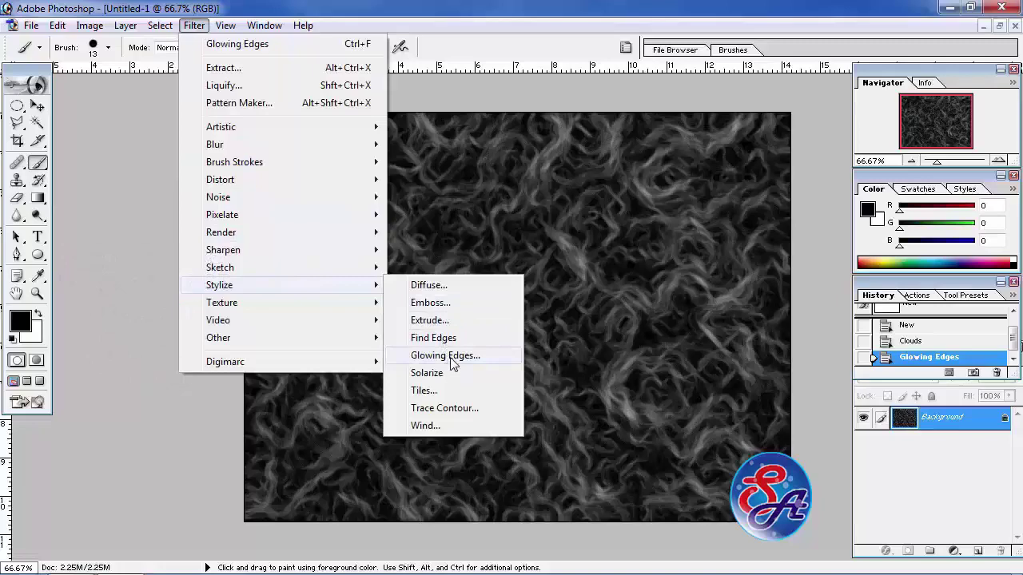
{"action": "left_click", "coordinate": [448, 356]}
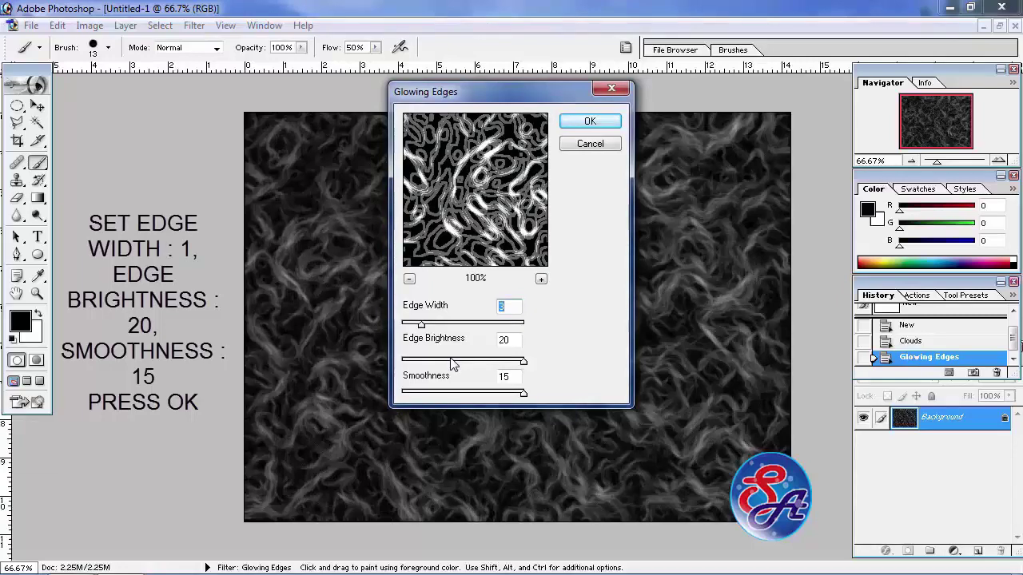
{"action": "type", "text": "1"}
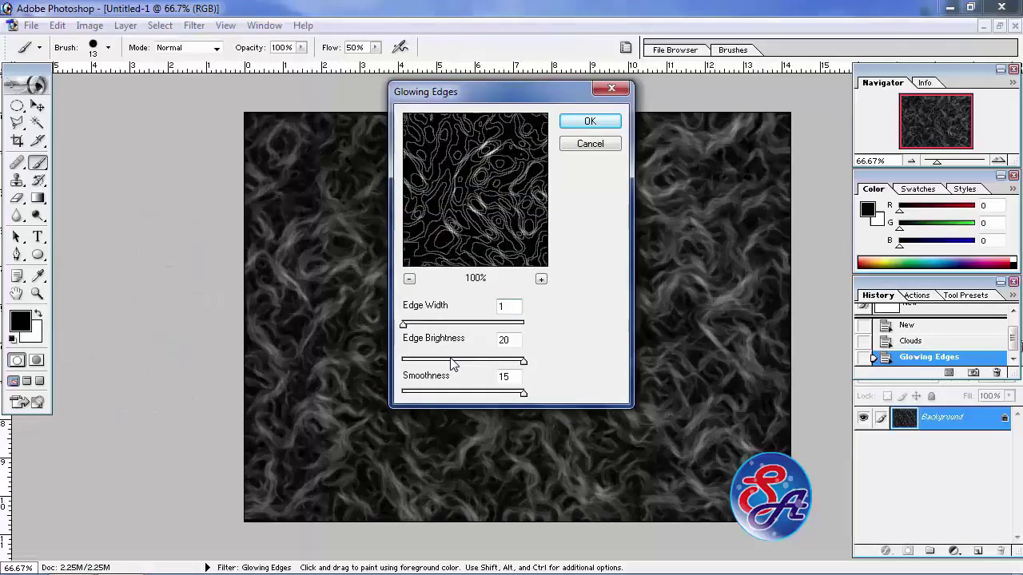
{"action": "key", "text": "Tab"}
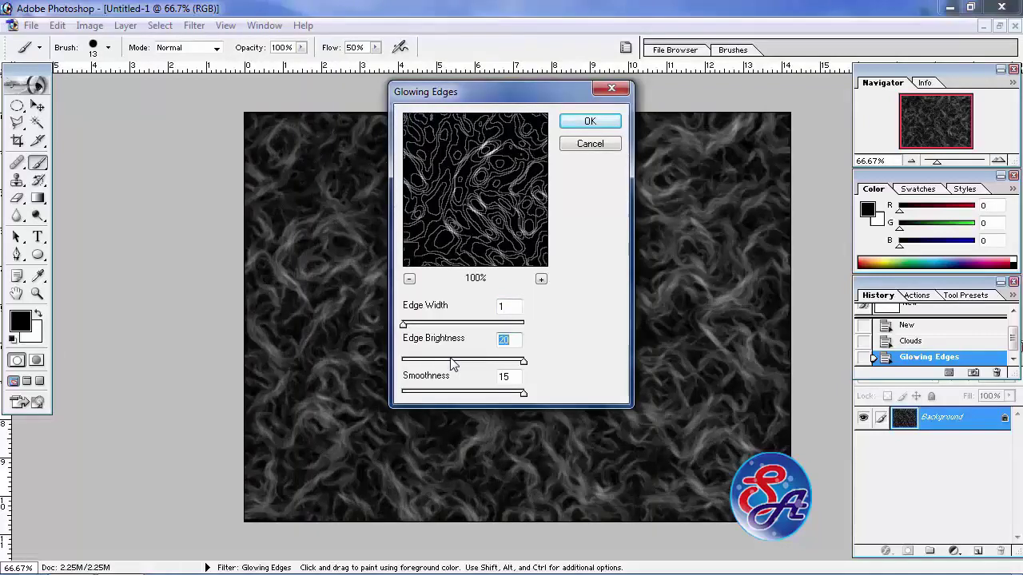
{"action": "left_click", "coordinate": [573, 126]}
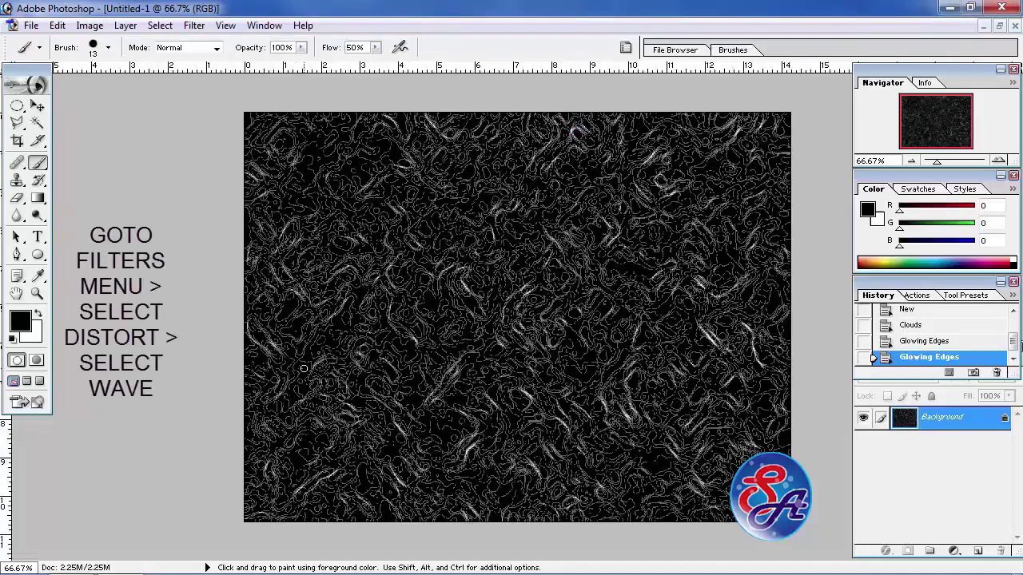
Apply a randomized sine Wave with 5 generators, wavelength 10–120 and amplitude 5–35
{"action": "left_click", "coordinate": [194, 25]}
{"action": "mouse_move", "coordinate": [220, 180]}
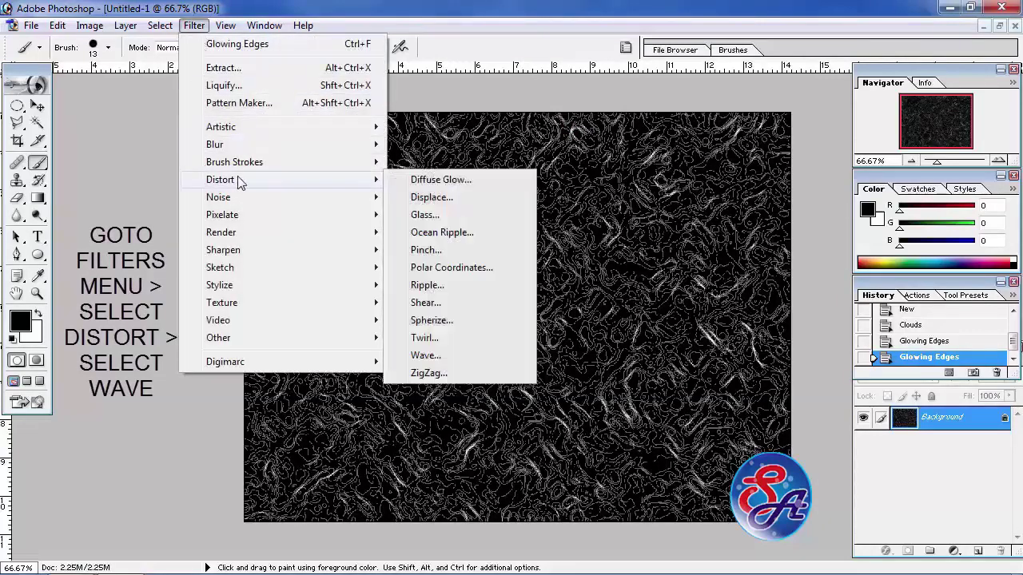
{"action": "left_click", "coordinate": [502, 356]}
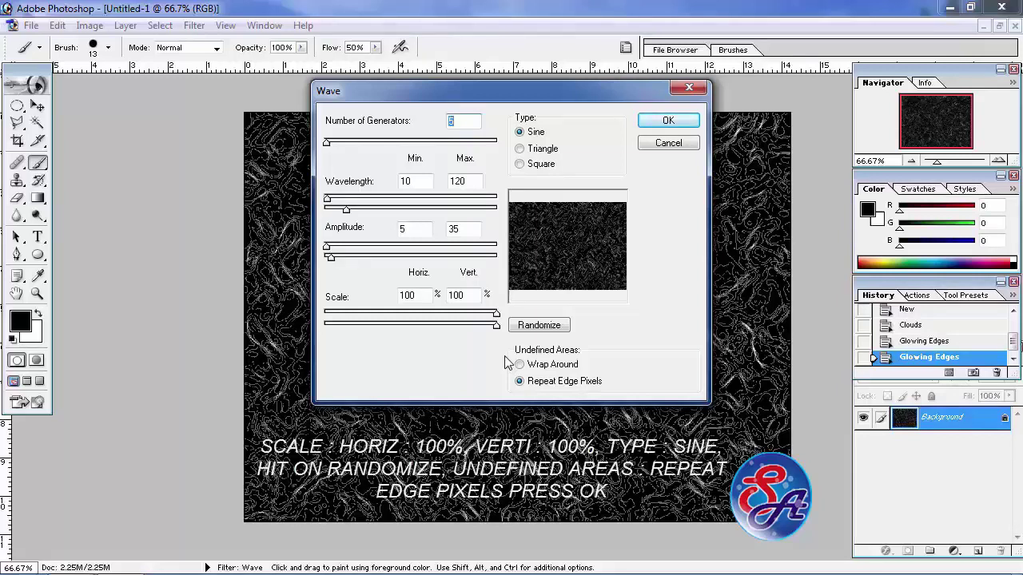
{"action": "left_click", "coordinate": [467, 122]}
{"action": "left_click", "coordinate": [424, 182]}
{"action": "left_click", "coordinate": [564, 331]}
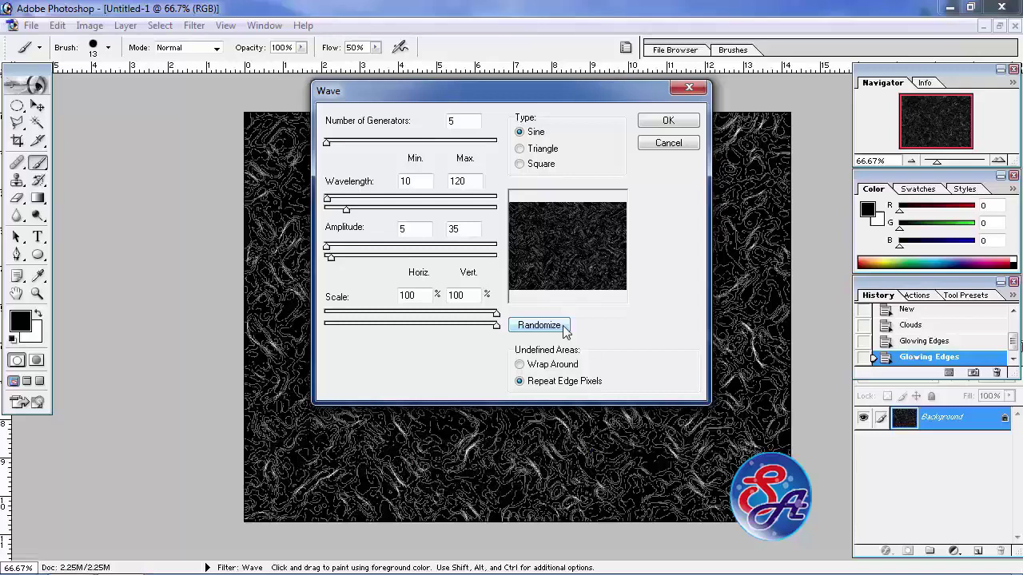
{"action": "left_click", "coordinate": [646, 123]}
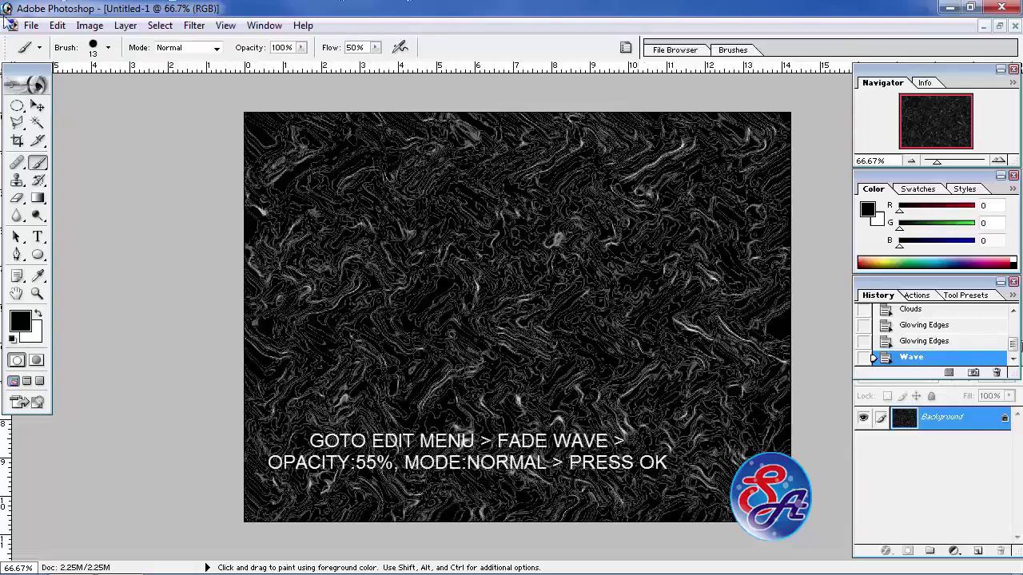
Fade the Wave filter to 55% opacity in Normal mode
{"action": "left_click", "coordinate": [58, 25]}
{"action": "left_click", "coordinate": [111, 110]}
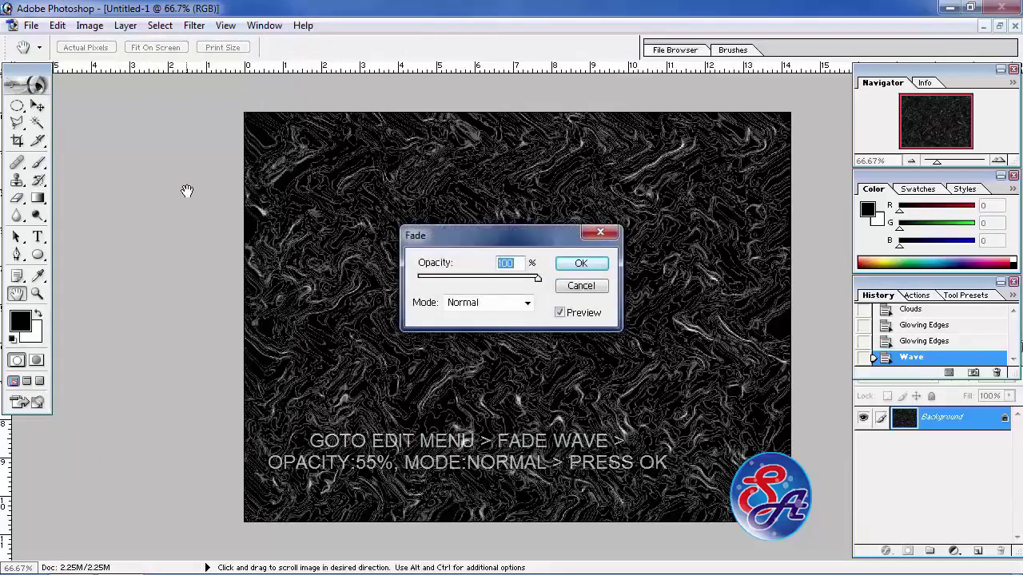
{"action": "type", "text": "55"}
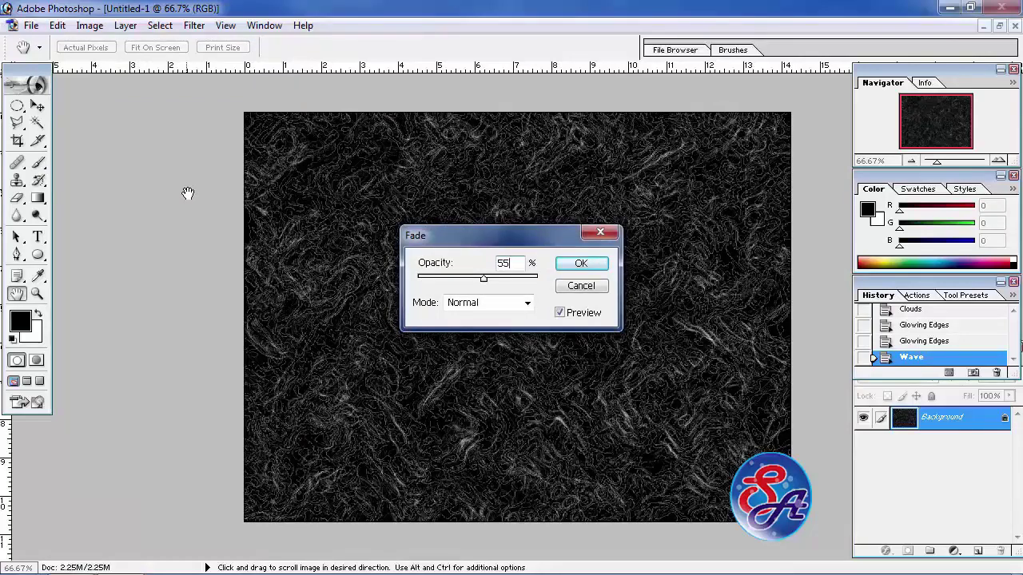
{"action": "left_click", "coordinate": [569, 266]}
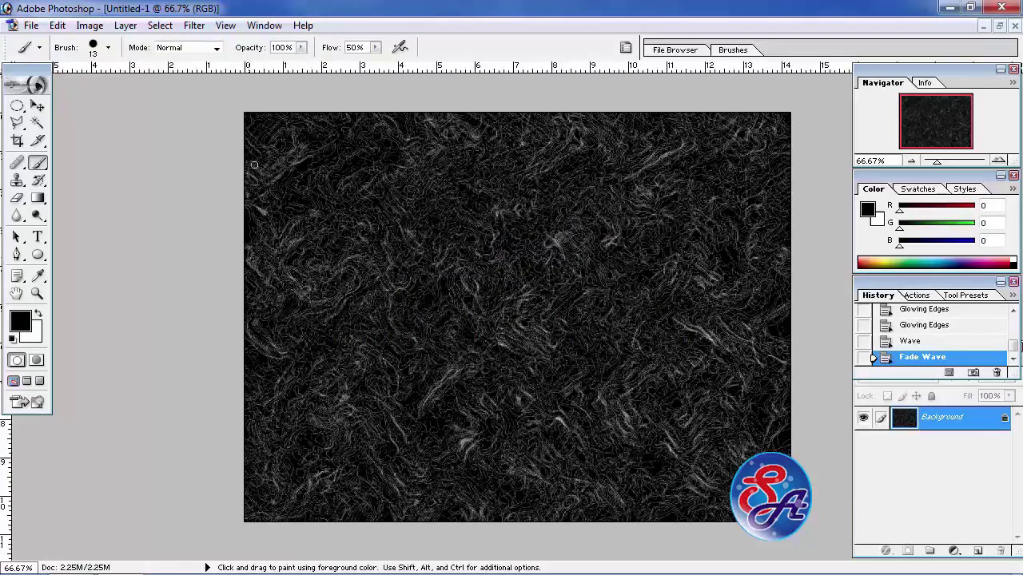
Apply another Wave distortion with a newly randomized pattern
{"action": "left_click", "coordinate": [189, 27]}
{"action": "mouse_move", "coordinate": [220, 180]}
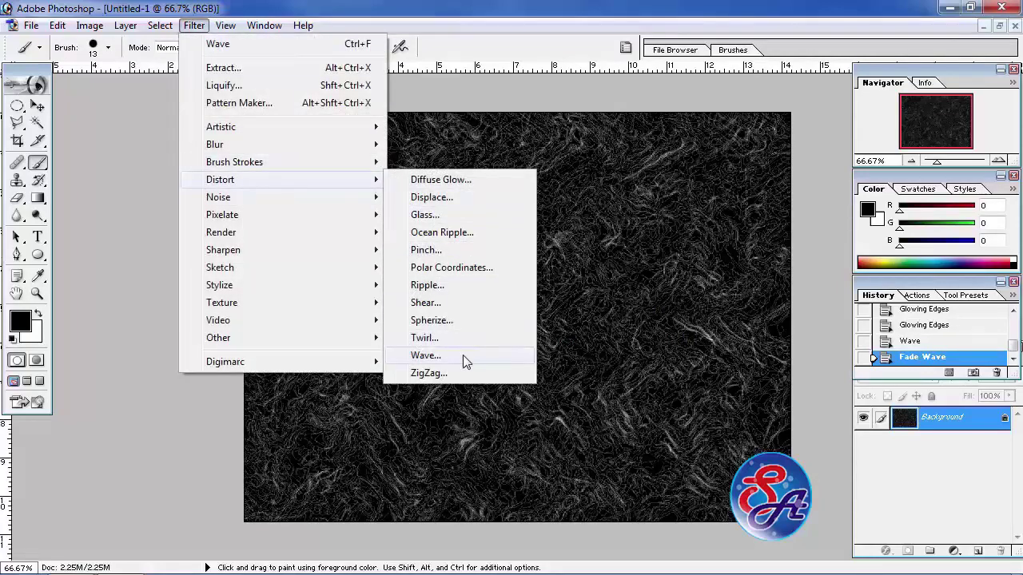
{"action": "left_click", "coordinate": [463, 355]}
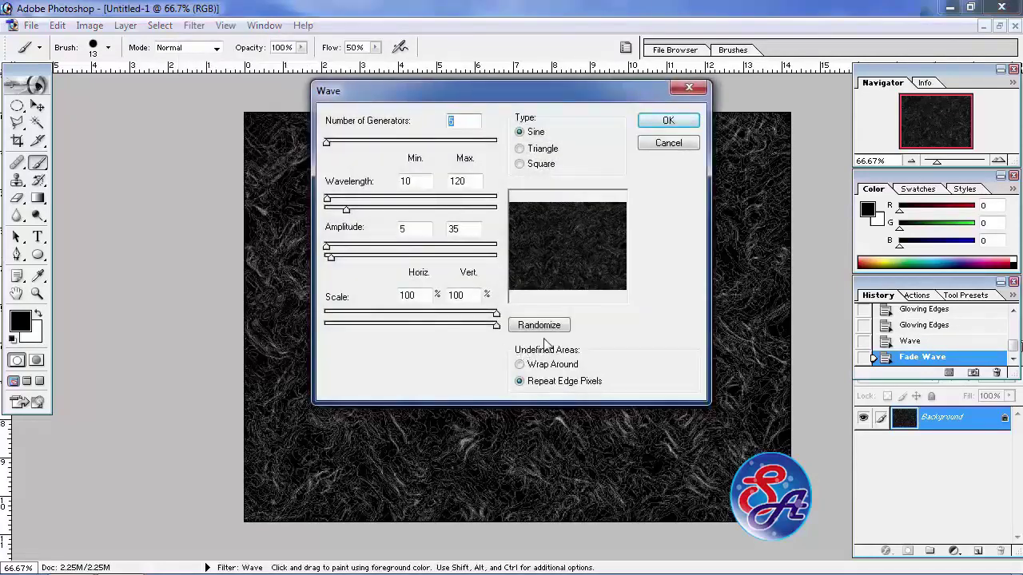
{"action": "left_click", "coordinate": [551, 328]}
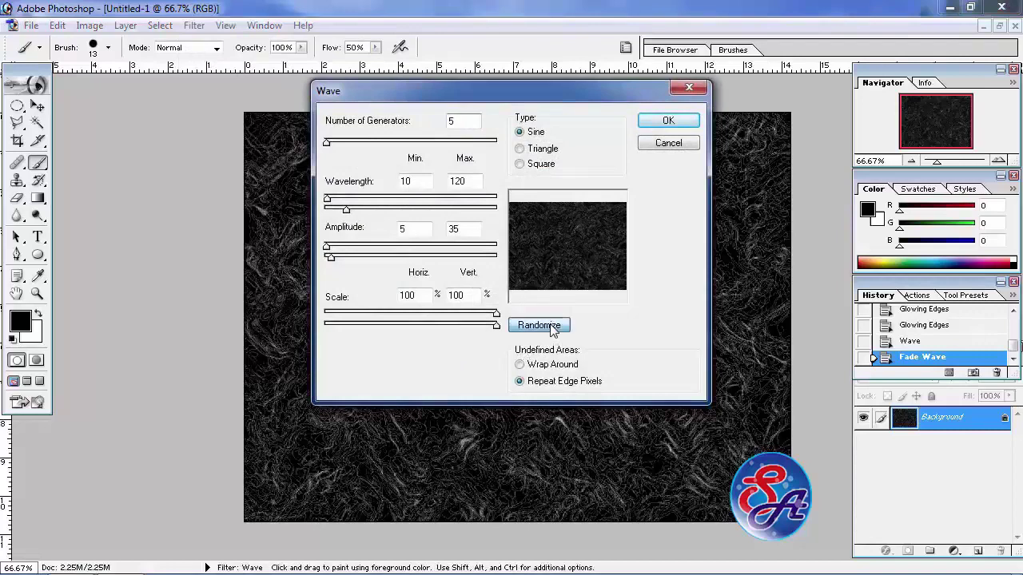
{"action": "left_click", "coordinate": [663, 120]}
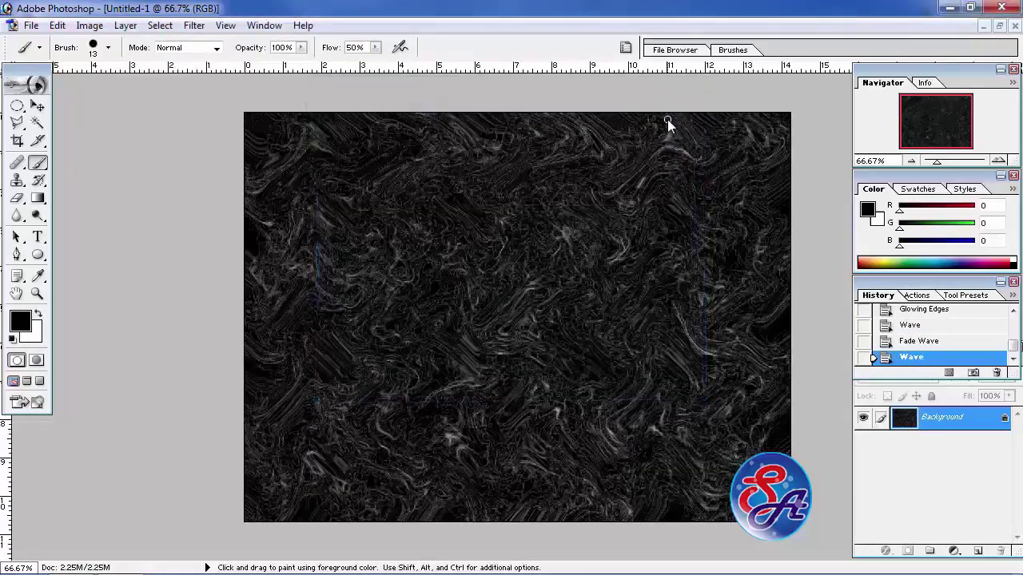
Fade that second wave to about 50% opacity
{"action": "left_click", "coordinate": [57, 25]}
{"action": "left_click", "coordinate": [98, 103]}
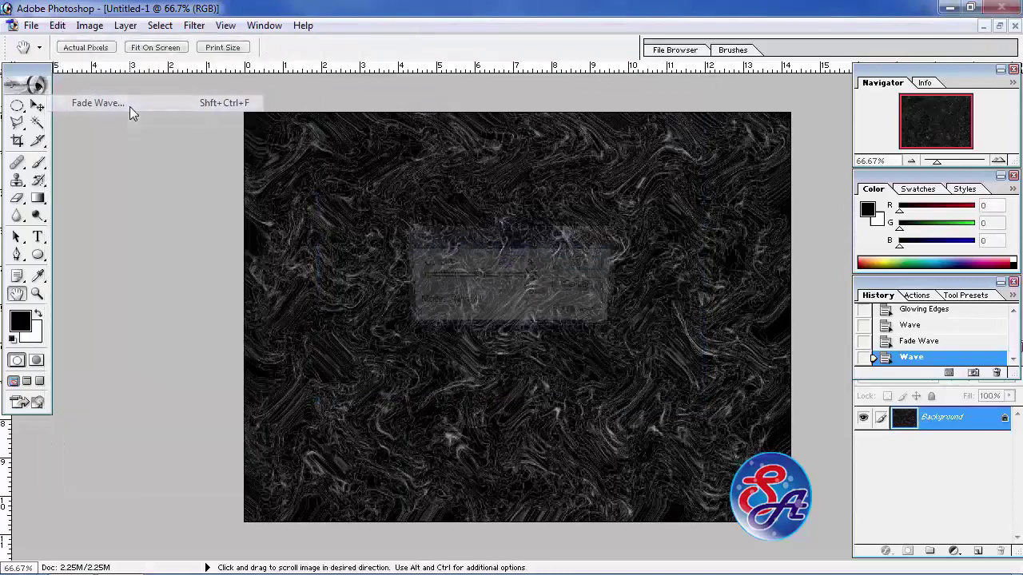
{"action": "left_click_drag", "start_coordinate": [471, 276], "coordinate": [470, 273]}
{"action": "type", "text": "55"}
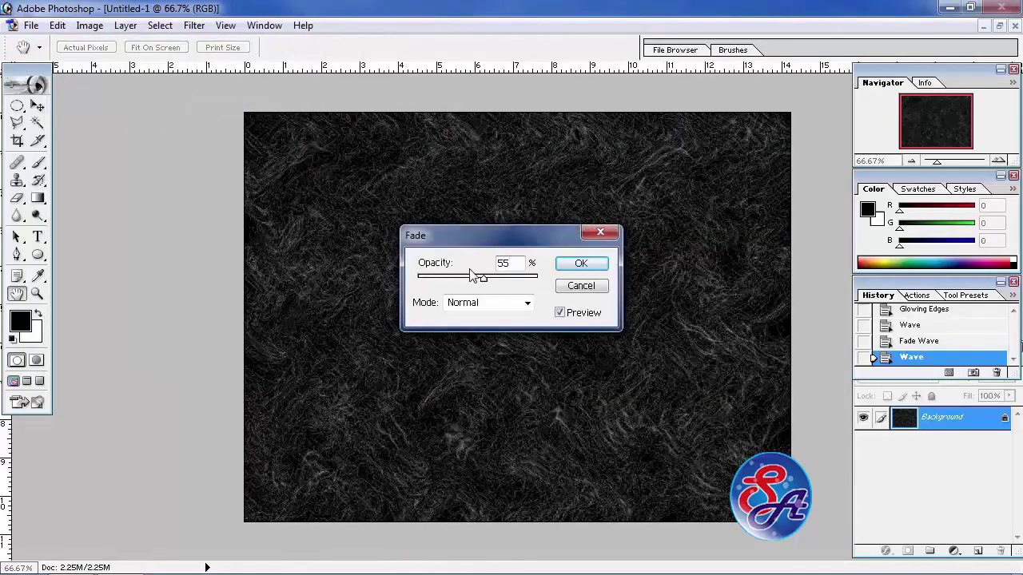
{"action": "key", "text": "Return"}
{"action": "key", "text": "b"}
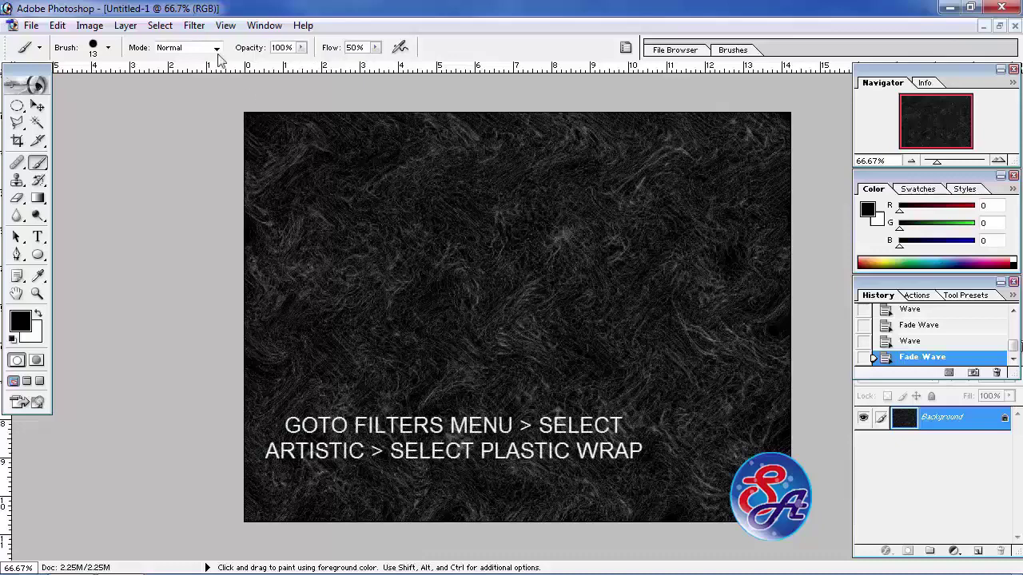
Apply Plastic Wrap with highlight strength 20, detail 2 and smoothness 2
{"action": "left_click", "coordinate": [194, 25]}
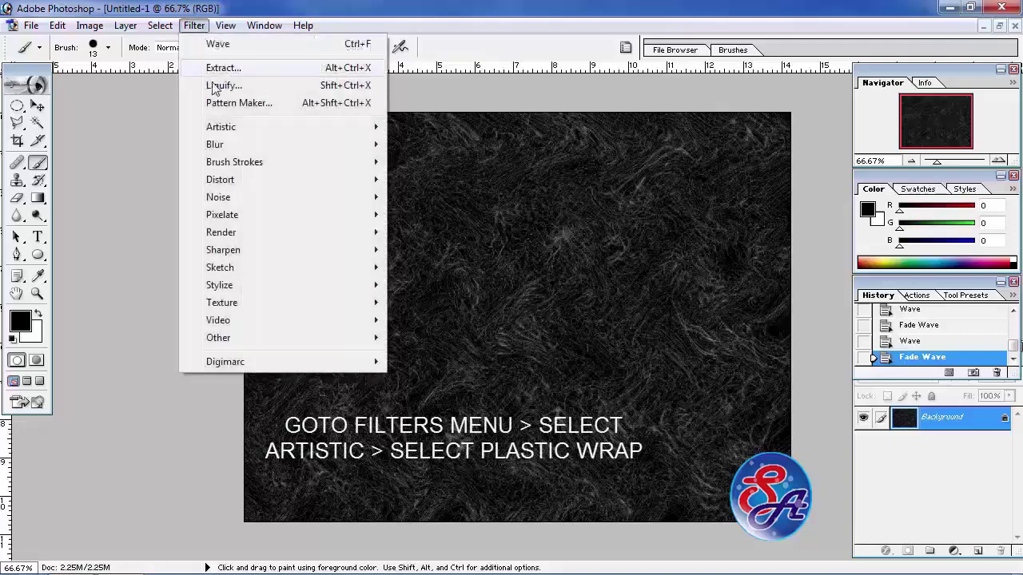
{"action": "mouse_move", "coordinate": [220, 126]}
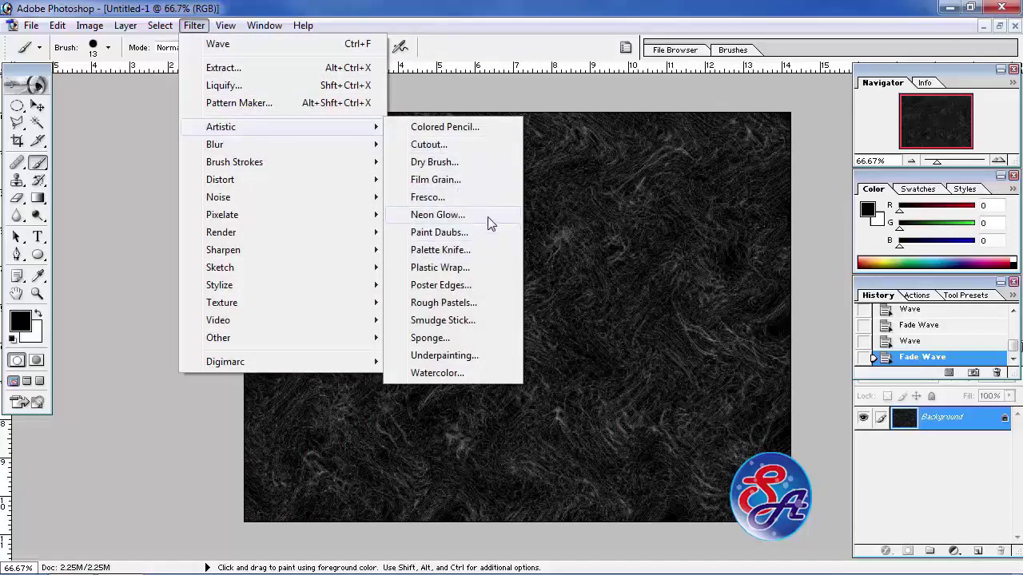
{"action": "left_click", "coordinate": [489, 269]}
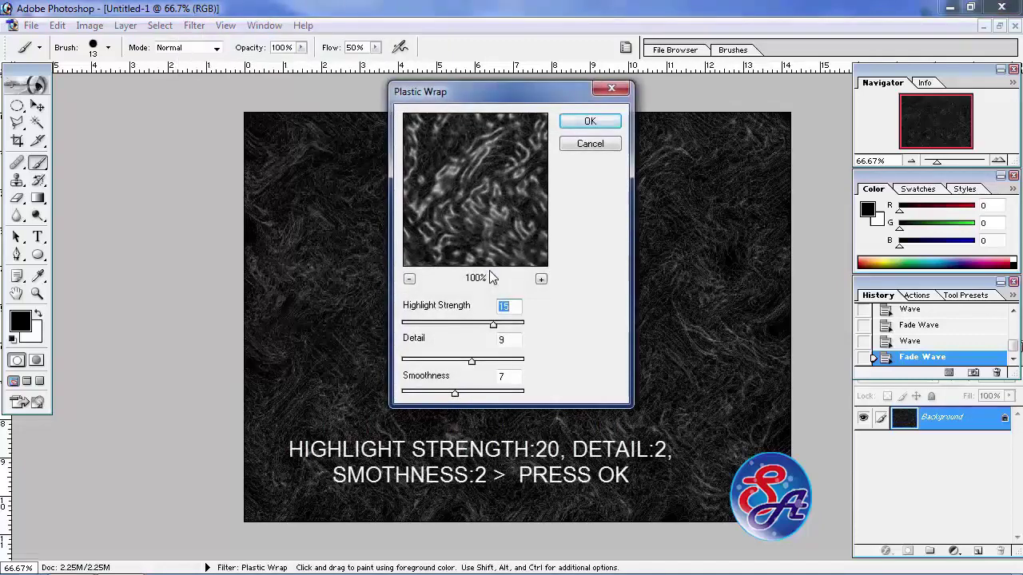
{"action": "type", "text": "20"}
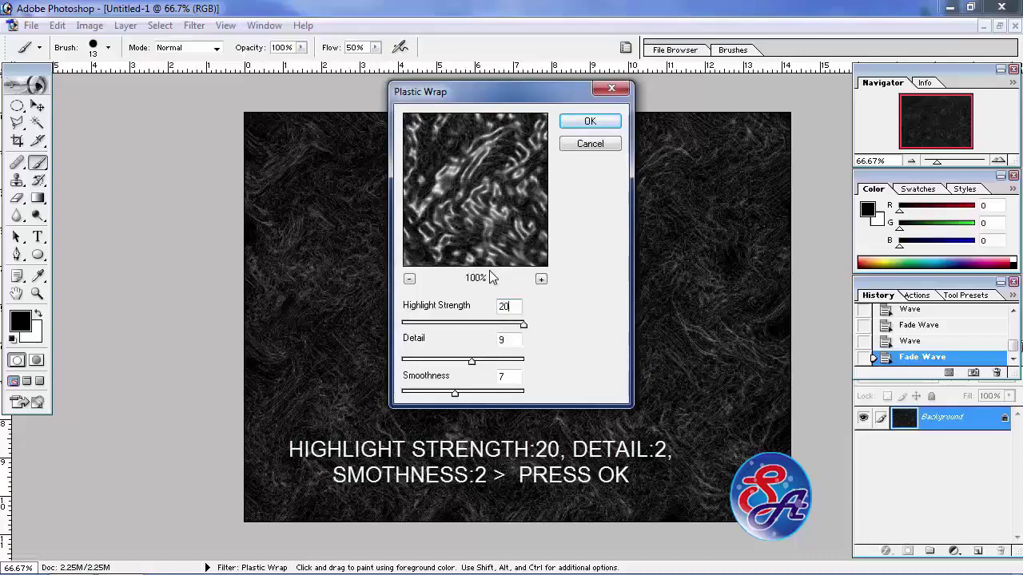
{"action": "double_click", "coordinate": [503, 340]}
{"action": "type", "text": "2"}
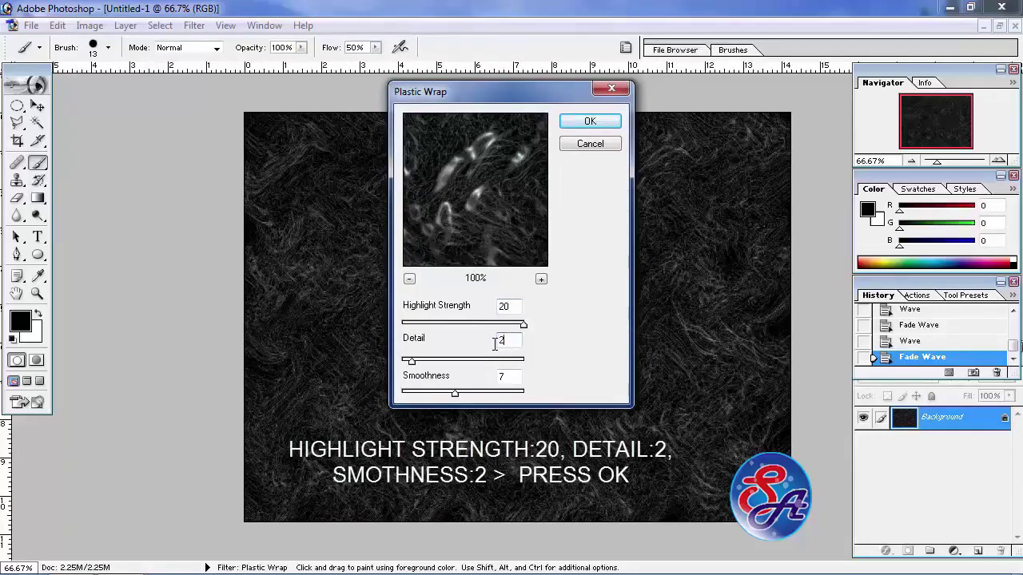
{"action": "double_click", "coordinate": [504, 377]}
{"action": "type", "text": "2"}
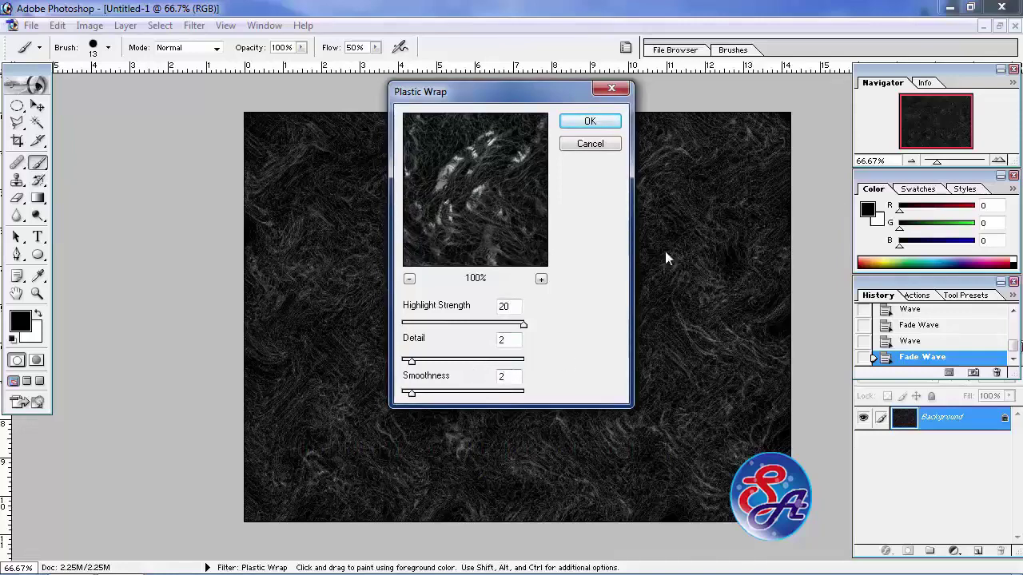
{"action": "left_click", "coordinate": [590, 122]}
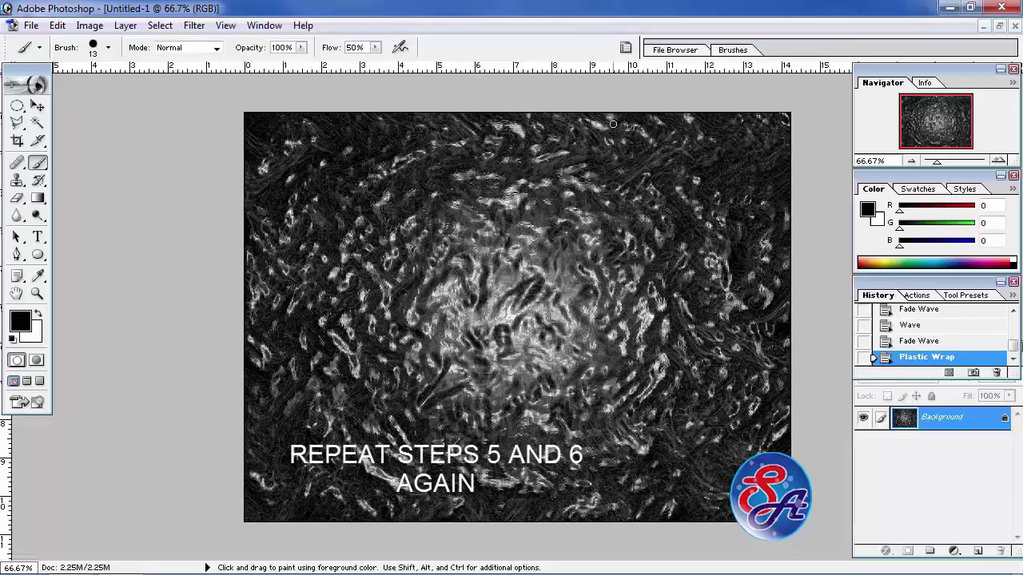
Apply a freshly randomized Wave distortion to the plastic-wrap texture
{"action": "left_click", "coordinate": [194, 24]}
{"action": "mouse_move", "coordinate": [221, 179]}
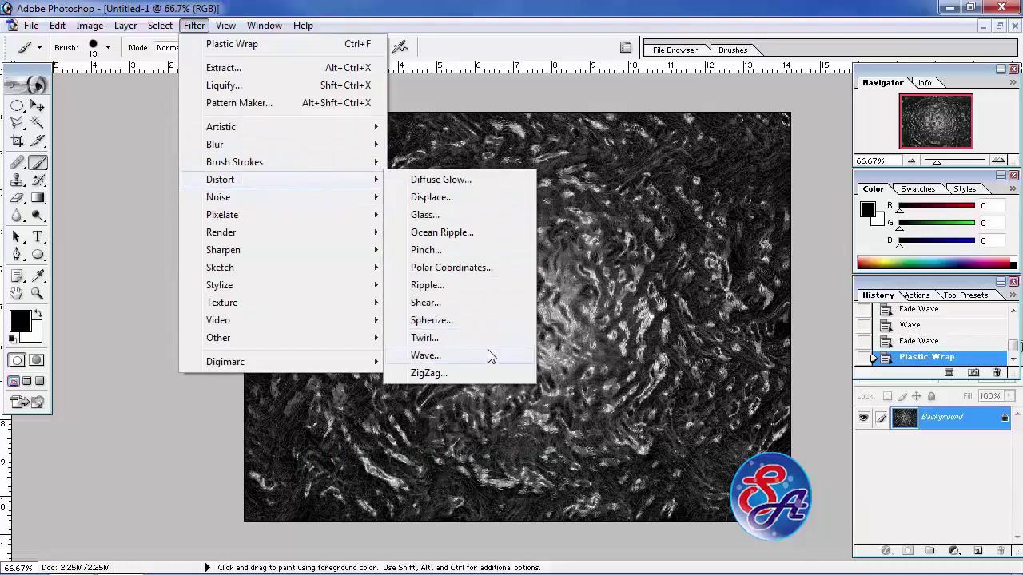
{"action": "left_click", "coordinate": [425, 356]}
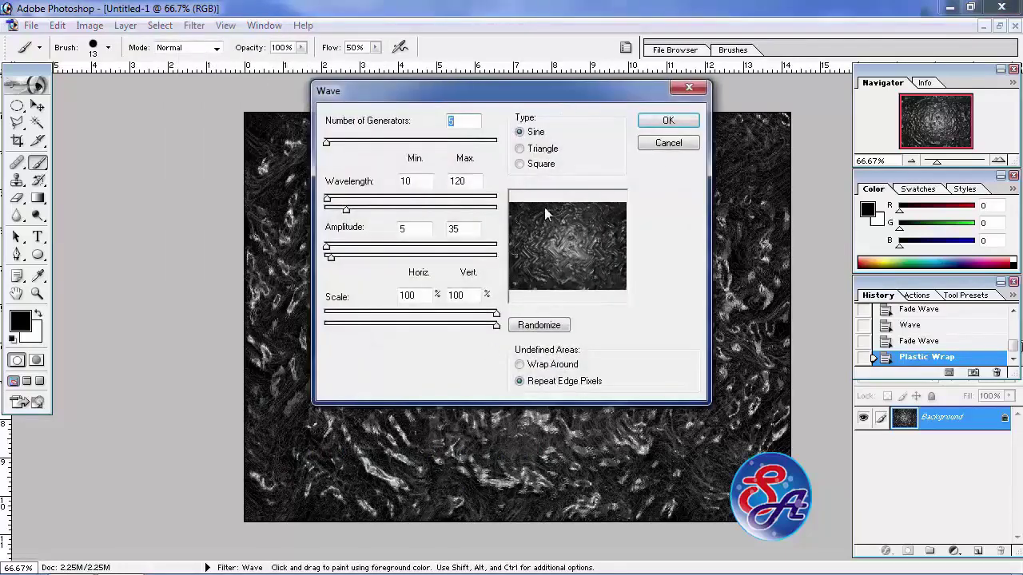
{"action": "left_click", "coordinate": [548, 325]}
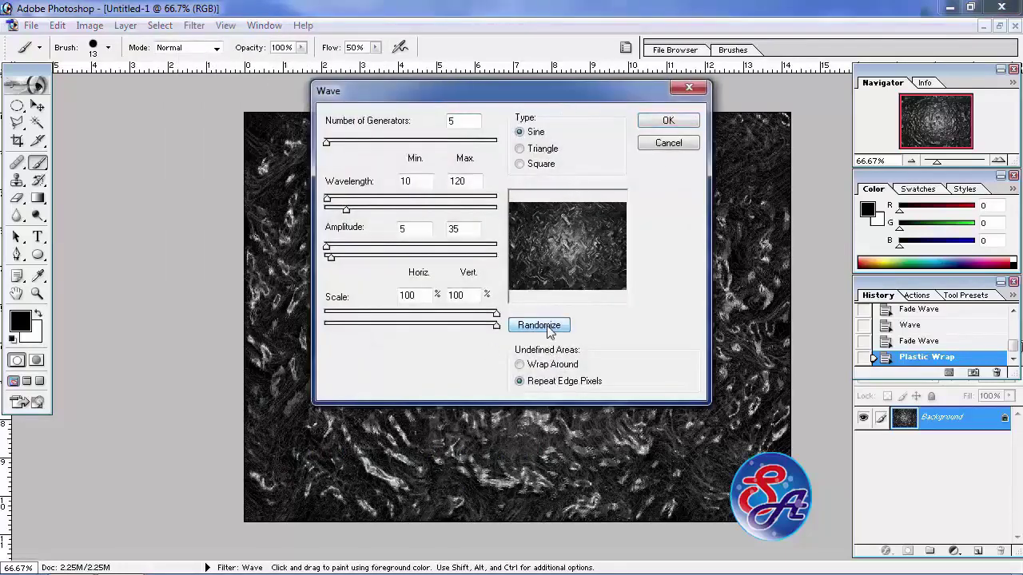
{"action": "left_click", "coordinate": [678, 122]}
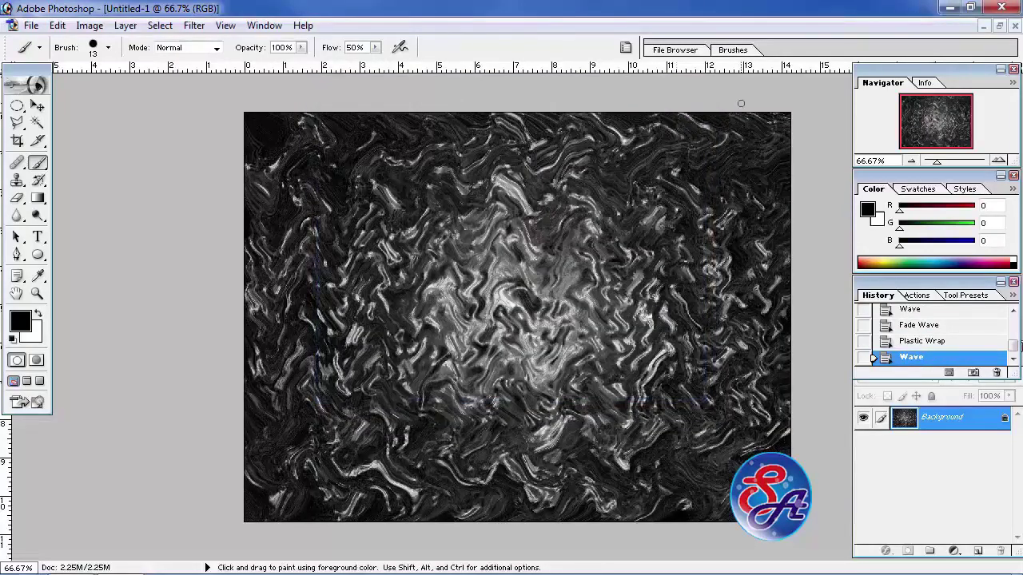
Fade the new wave to 55% opacity
{"action": "left_click", "coordinate": [58, 25]}
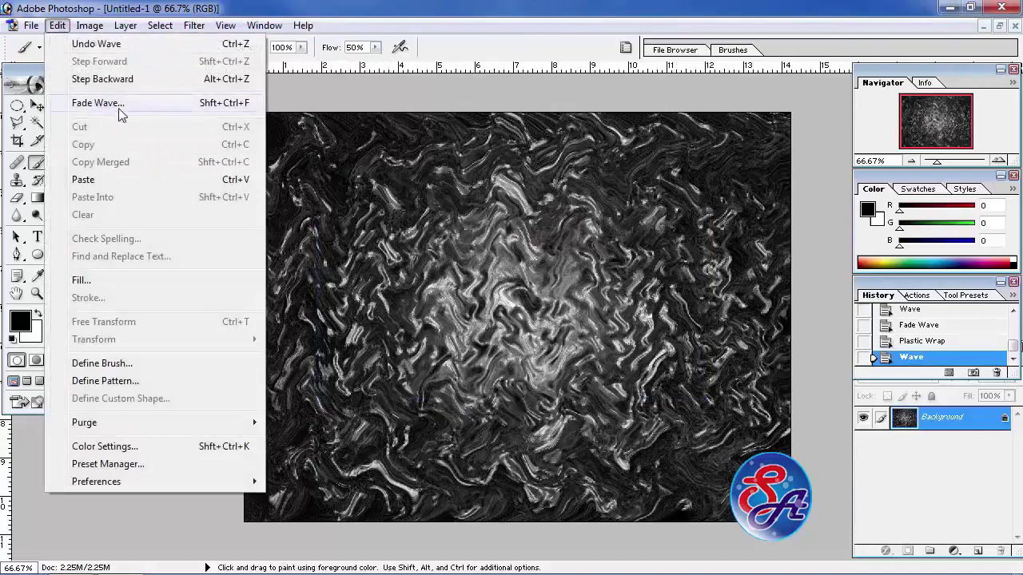
{"action": "left_click", "coordinate": [119, 103]}
{"action": "type", "text": "55"}
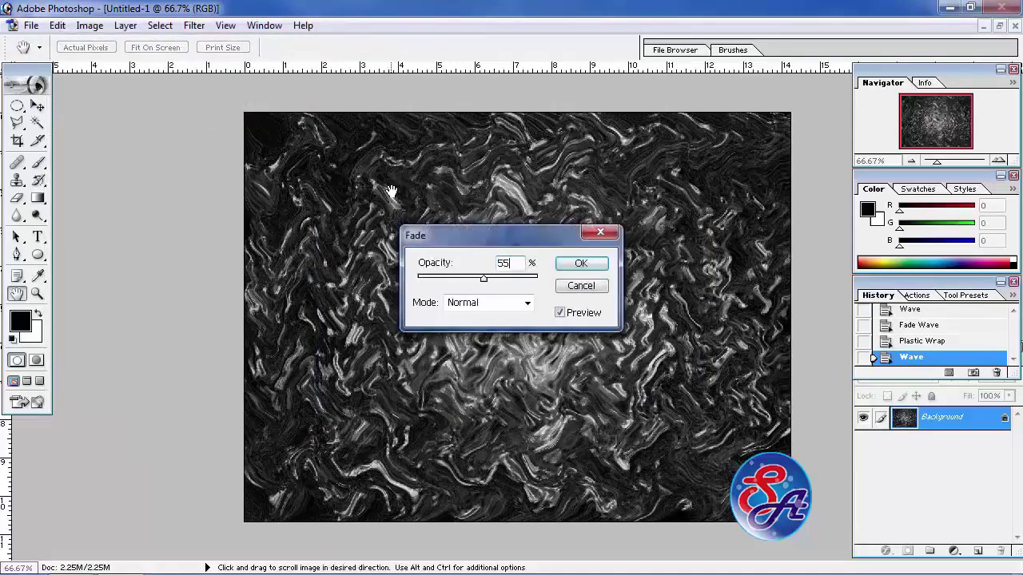
{"action": "left_click", "coordinate": [574, 263]}
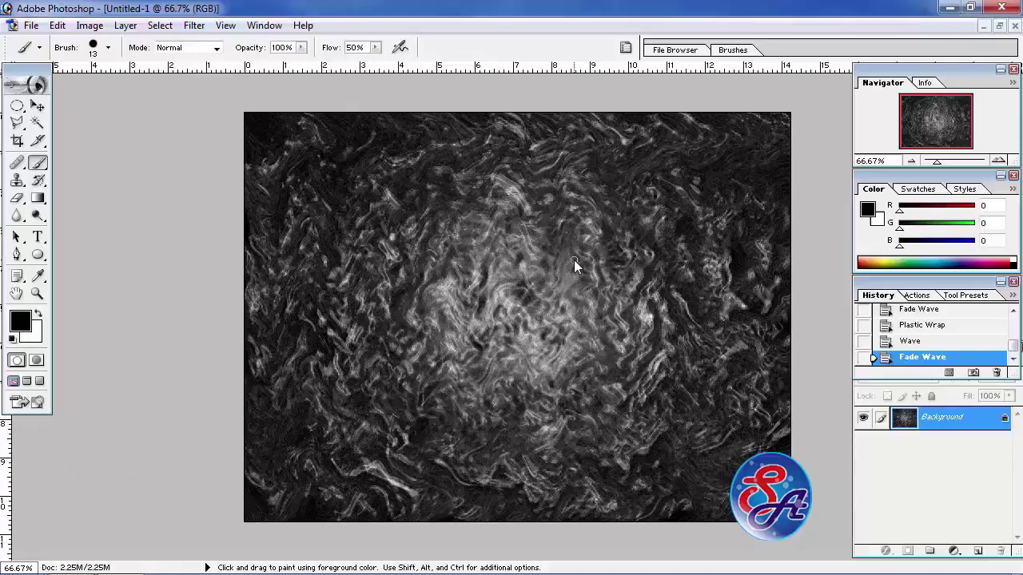
Set Lighting Effects to the Blue Omni style at intensity 63 and bring up its light colour picker
{"action": "left_click", "coordinate": [194, 25]}
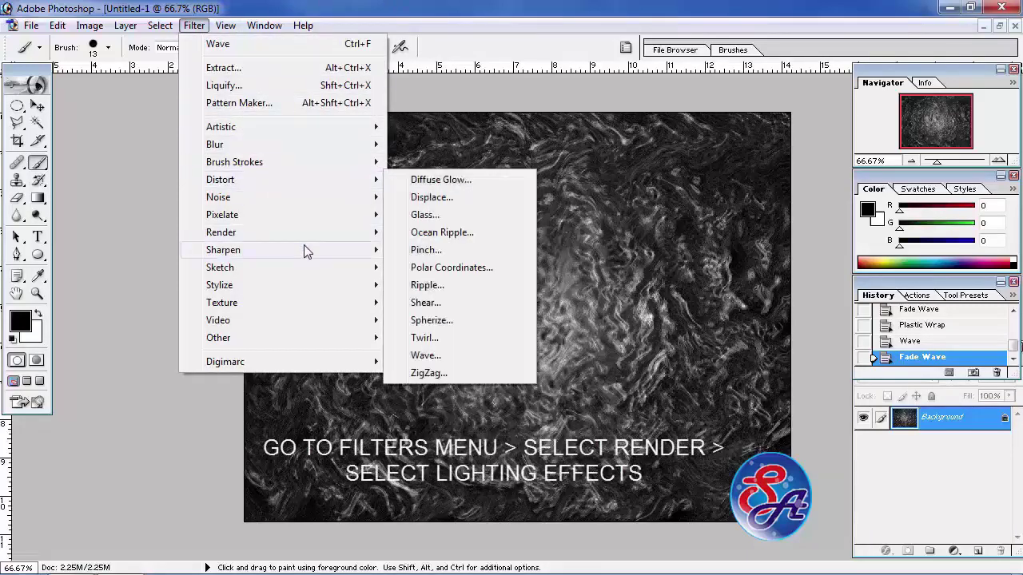
{"action": "mouse_move", "coordinate": [221, 231]}
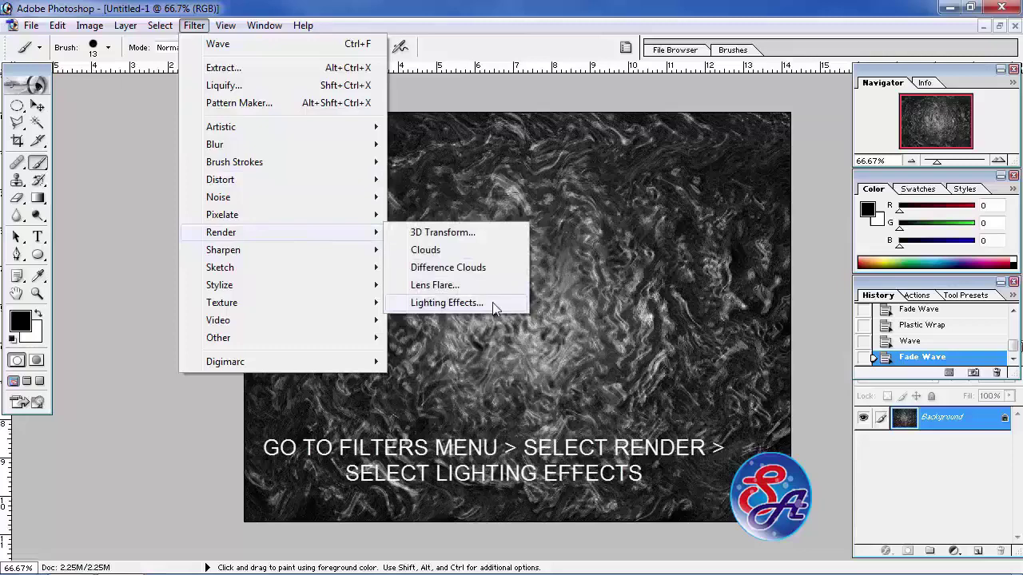
{"action": "left_click", "coordinate": [495, 308]}
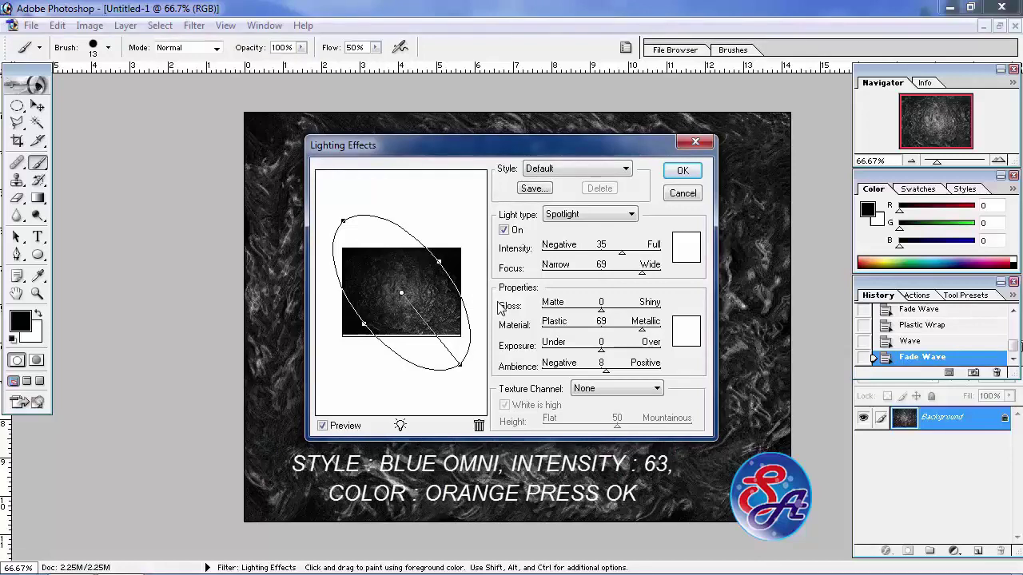
{"action": "left_click", "coordinate": [619, 171]}
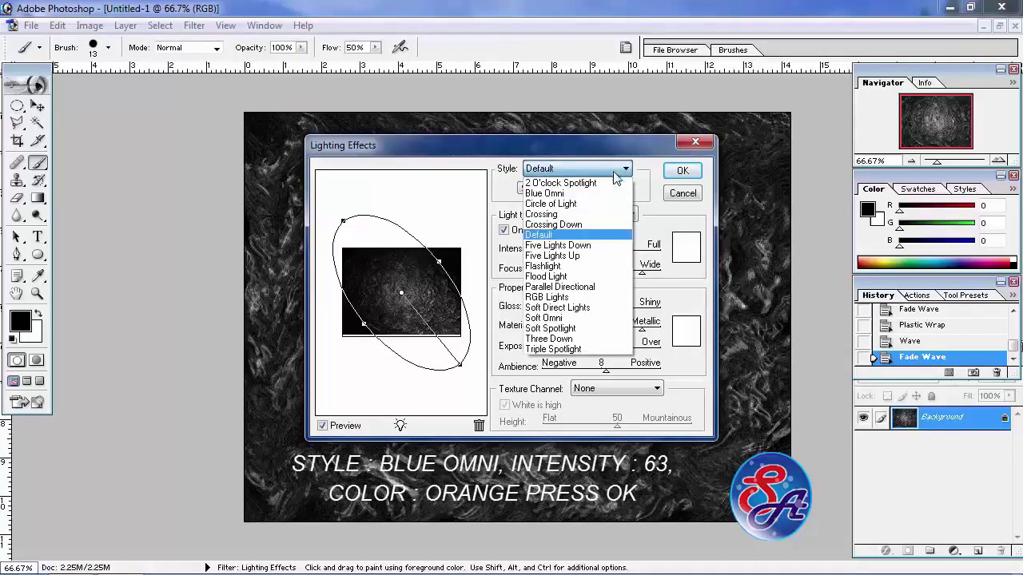
{"action": "left_click", "coordinate": [595, 194]}
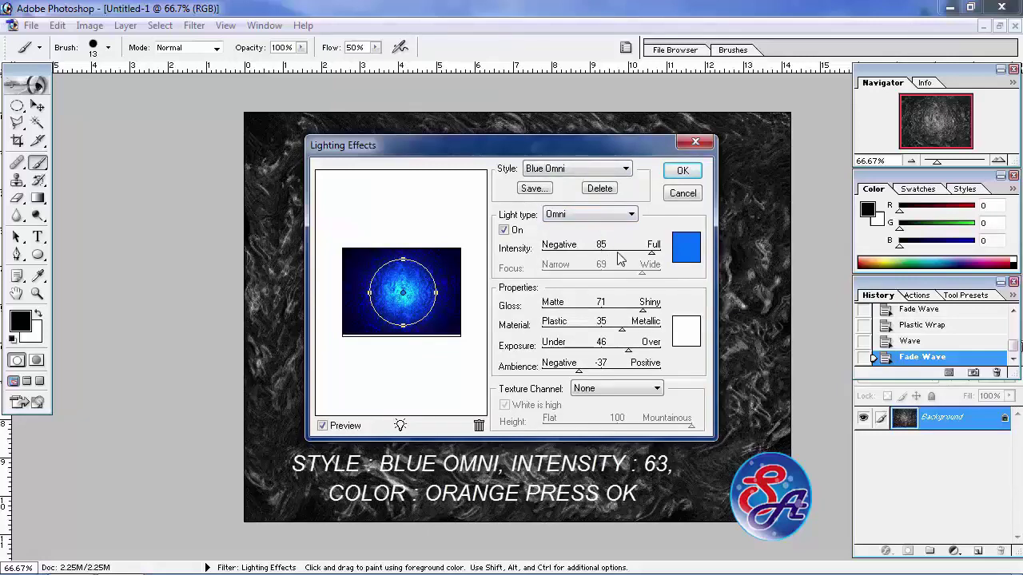
{"action": "left_click_drag", "start_coordinate": [614, 256], "coordinate": [640, 266]}
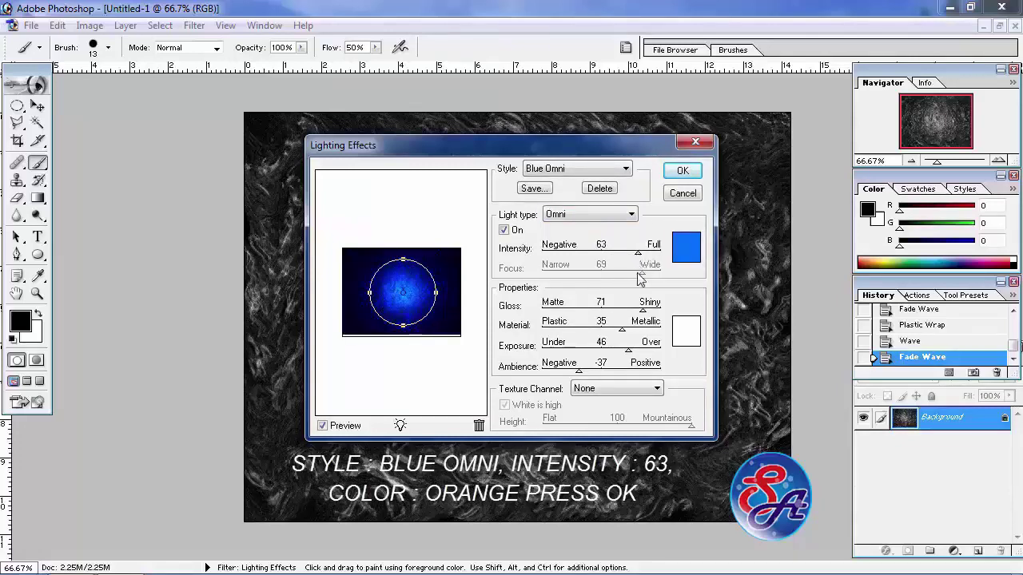
{"action": "left_click", "coordinate": [687, 260]}
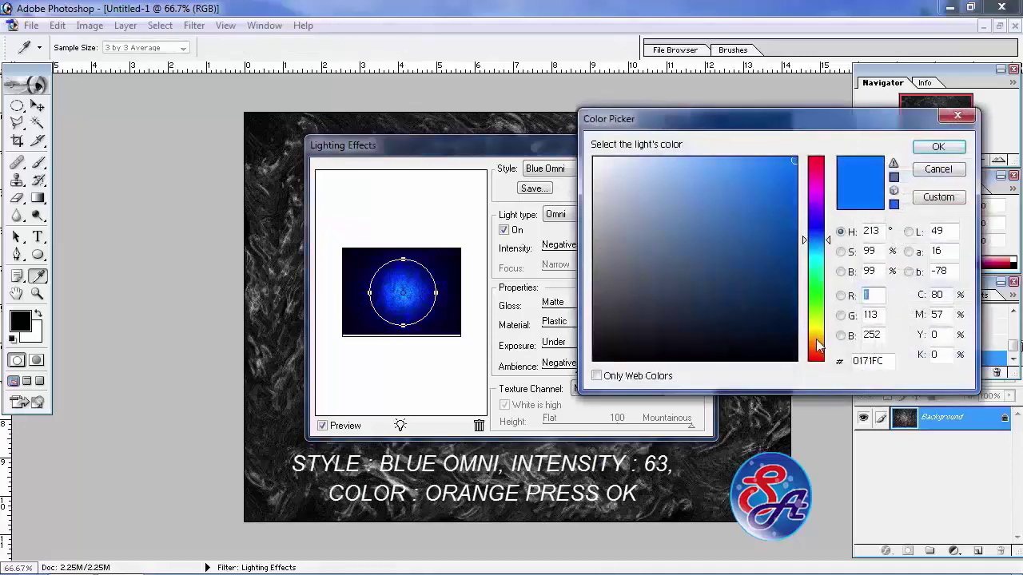
Set the omni light's colour to an orange of about FC8B11 in the Color Picker
{"action": "left_click", "coordinate": [817, 342]}
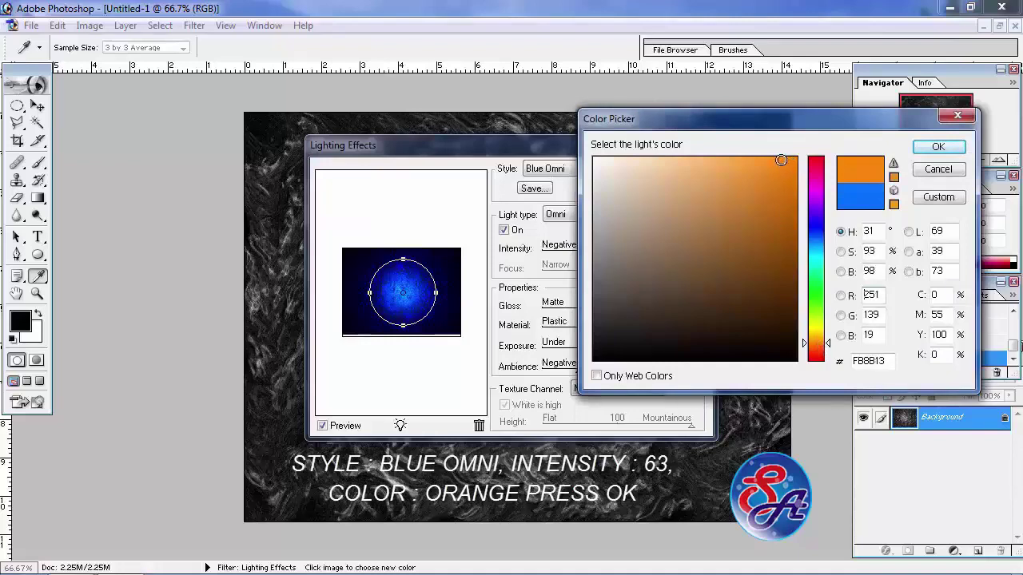
{"action": "left_click_drag", "start_coordinate": [790, 162], "coordinate": [783, 160]}
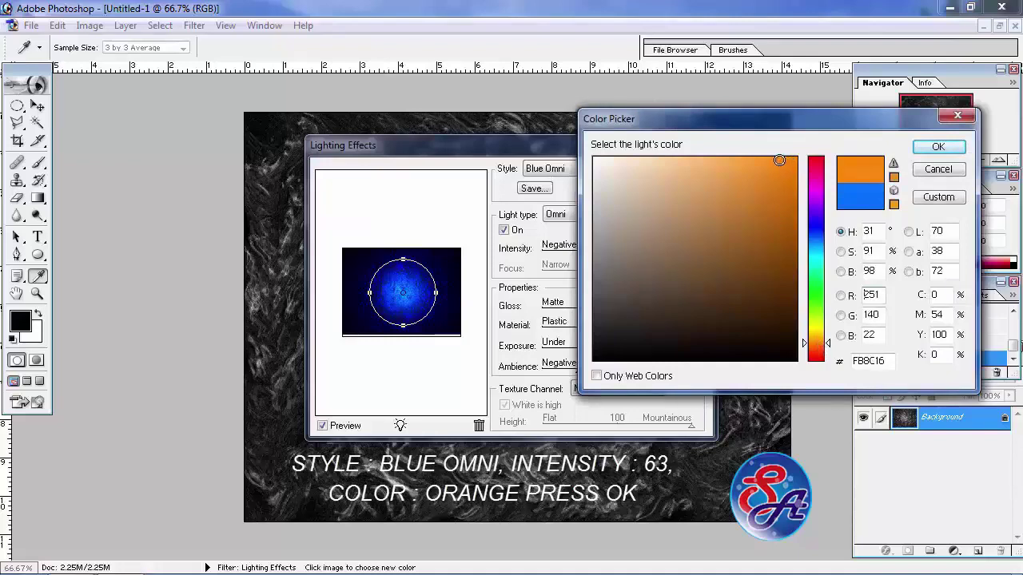
{"action": "left_click", "coordinate": [938, 146]}
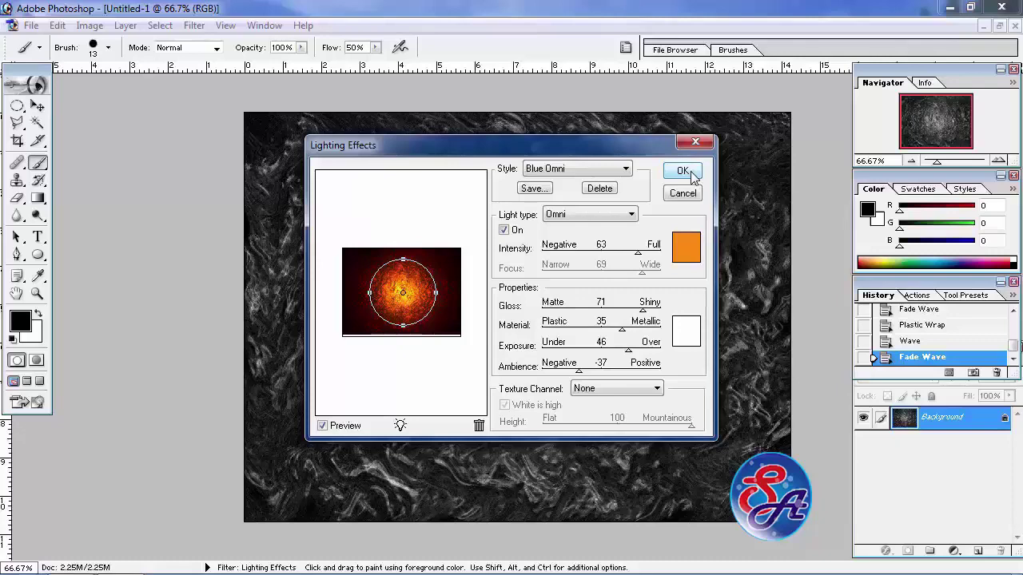
{"action": "left_click", "coordinate": [683, 172]}
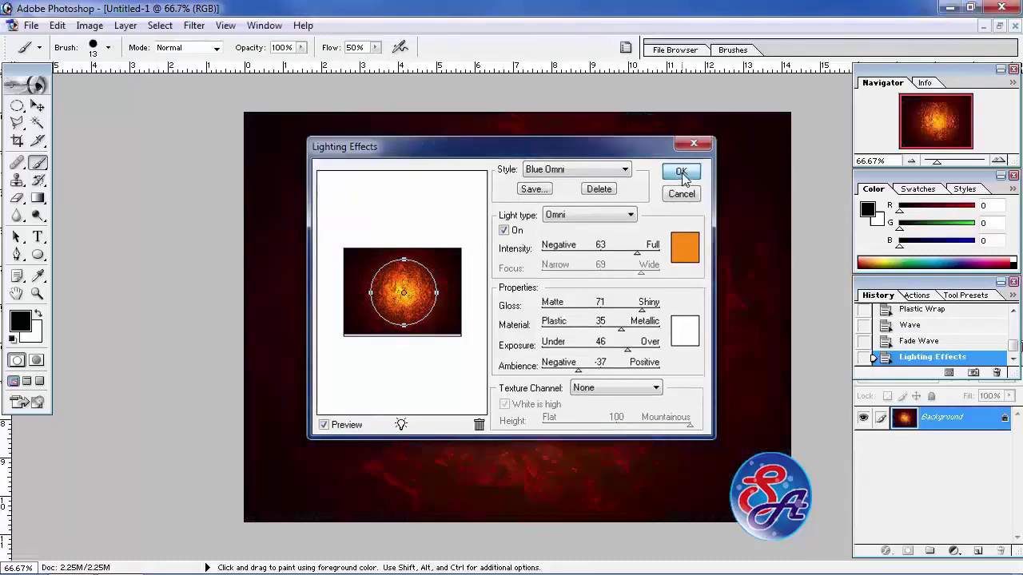